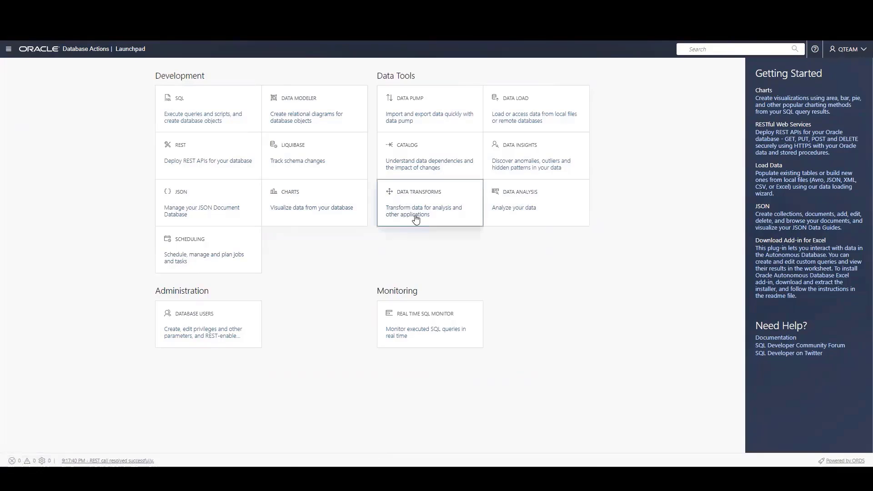
Step: Open the Data Transforms connections and view the details form for a new Oracle NetSuite application connection, leaving without creating it
click(415, 219)
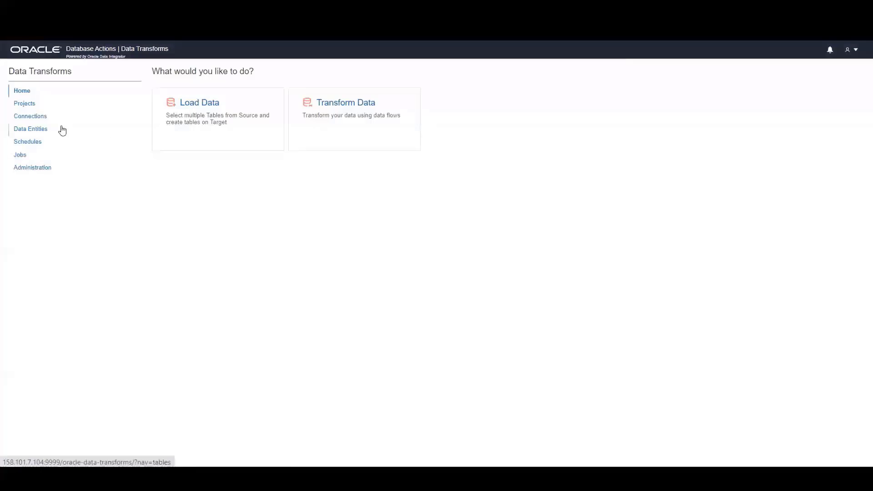
click(36, 118)
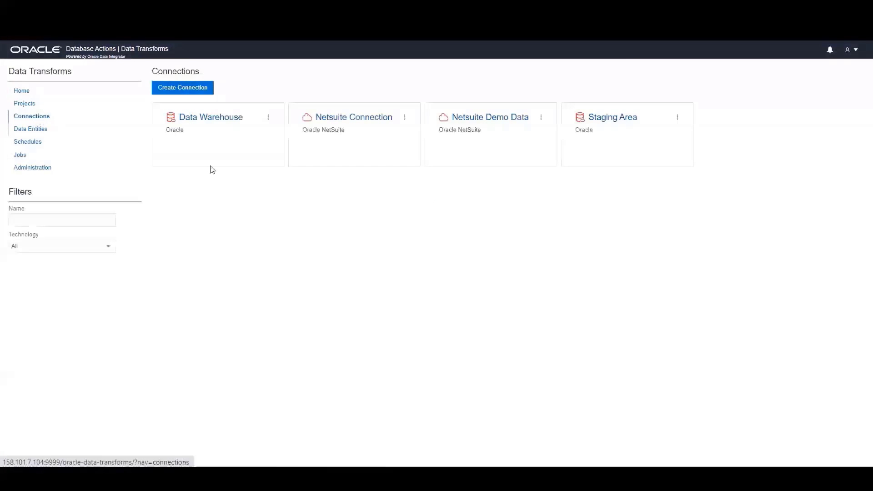
click(195, 87)
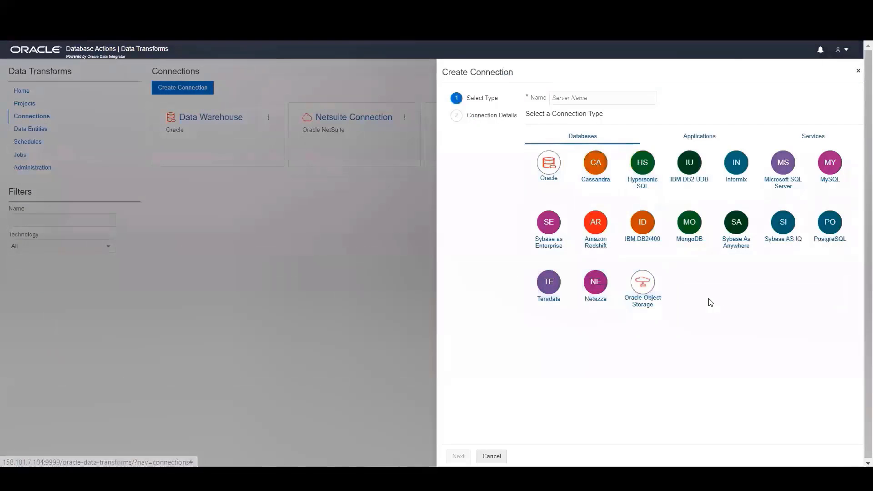
click(705, 144)
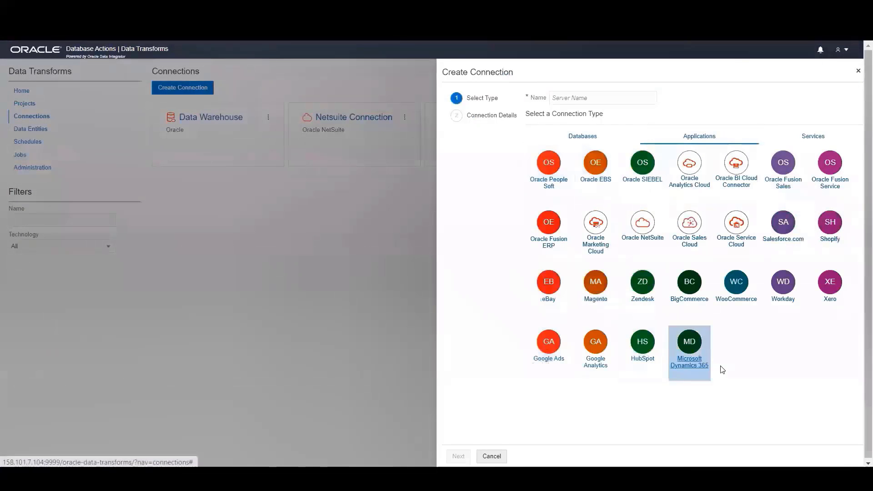
click(640, 241)
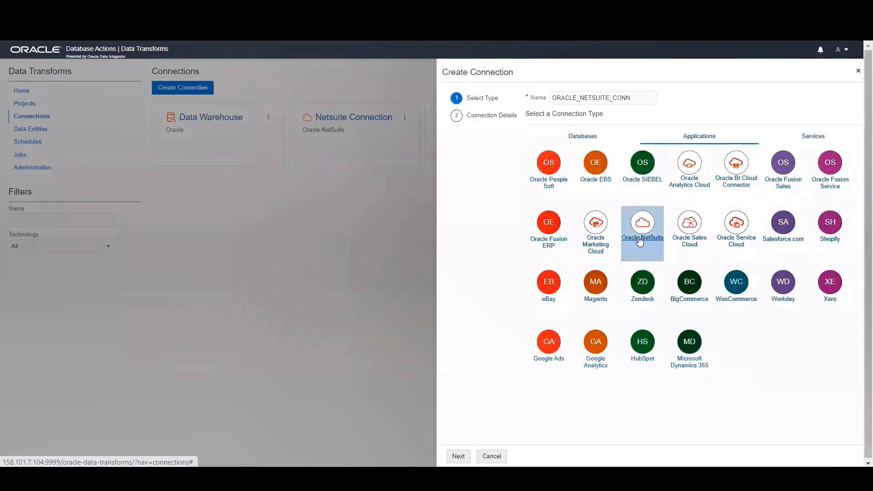
click(469, 454)
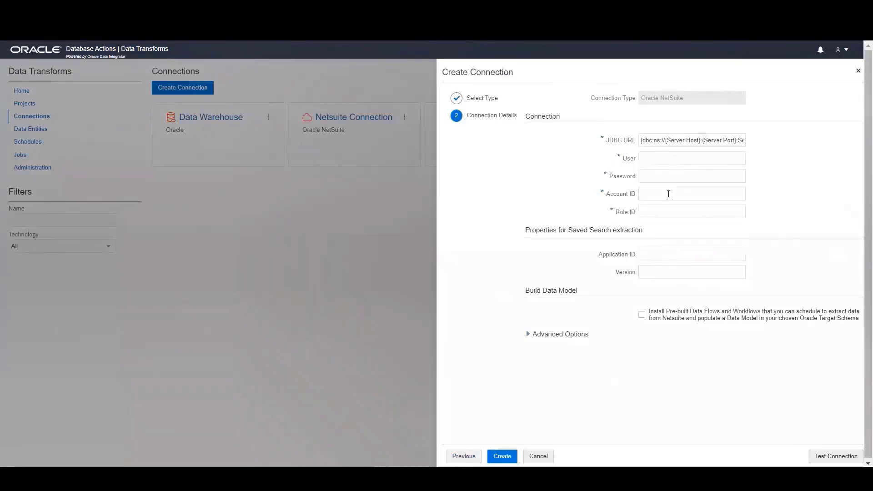
click(538, 455)
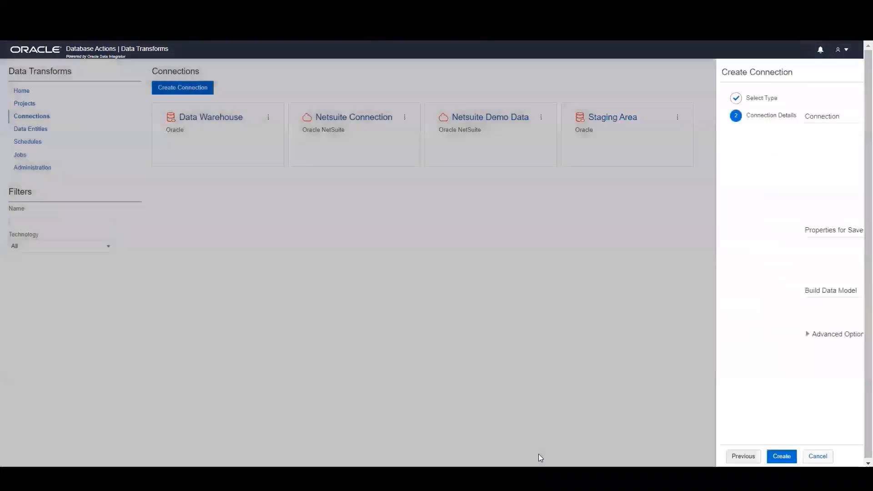
Step: Review the settings of the existing Netsuite Demo Data and Data Warehouse connections without updating them
click(481, 120)
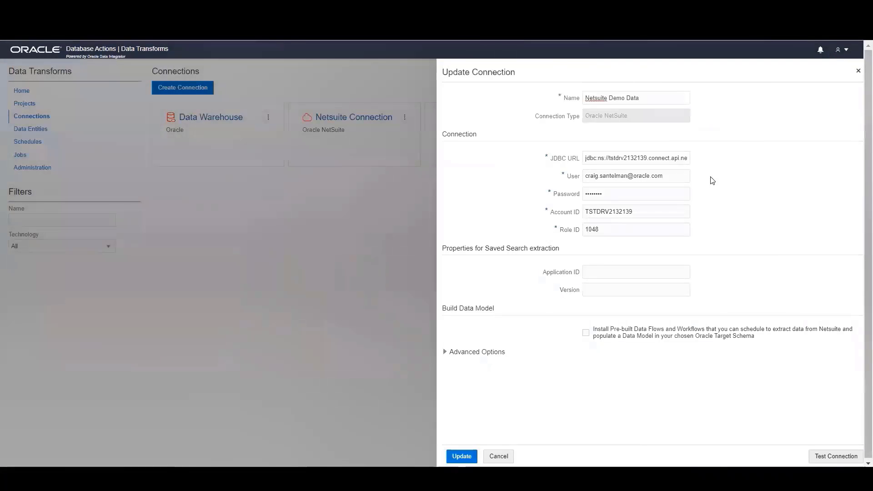
click(498, 456)
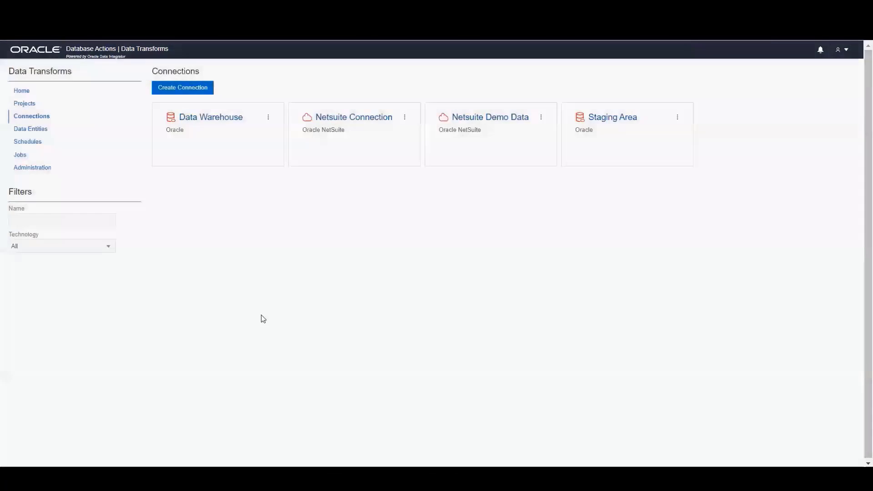
click(195, 120)
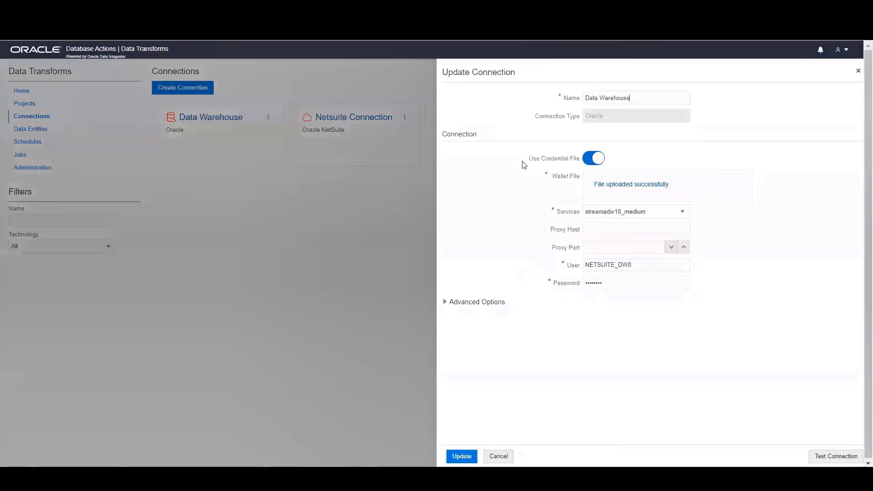
click(498, 456)
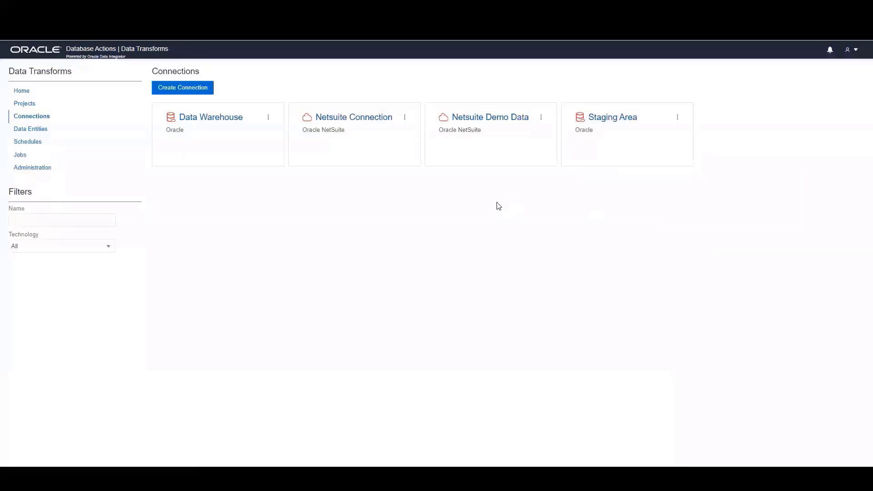
Step: Start building a data warehouse from Netsuite Demo Data, using the Staging Area connection and a user's schema for staging
click(541, 119)
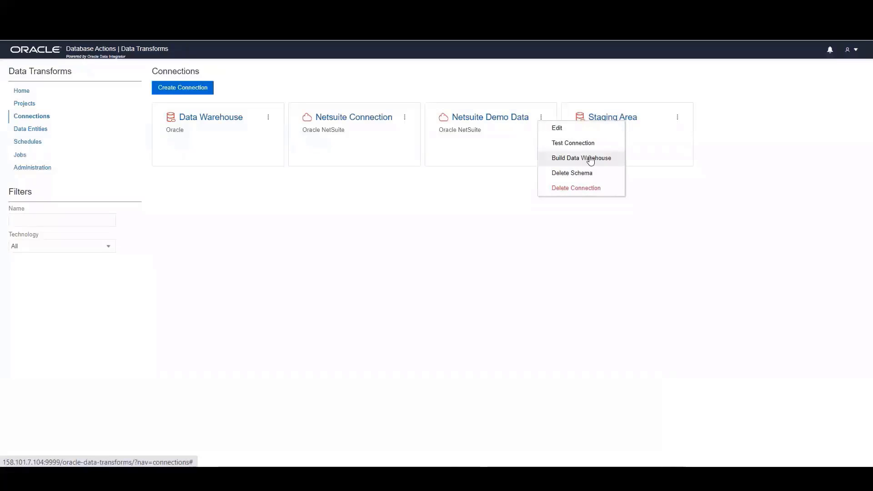
click(591, 161)
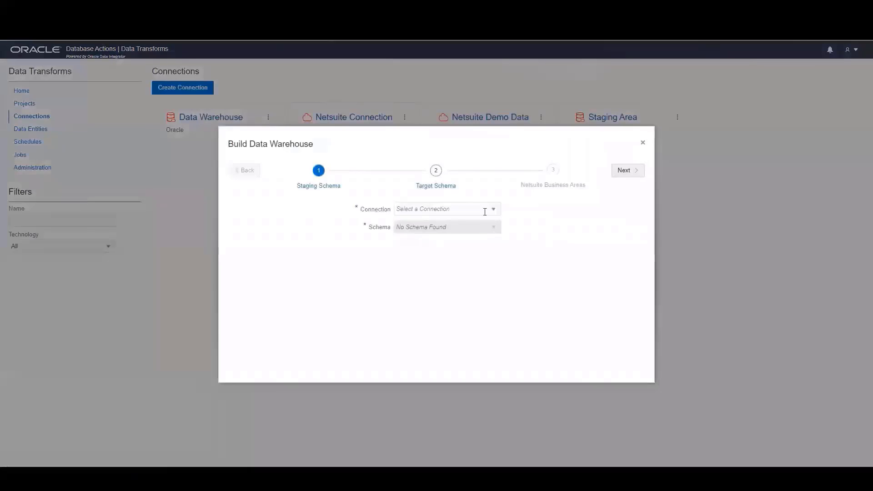
click(492, 208)
click(436, 244)
click(494, 230)
click(436, 291)
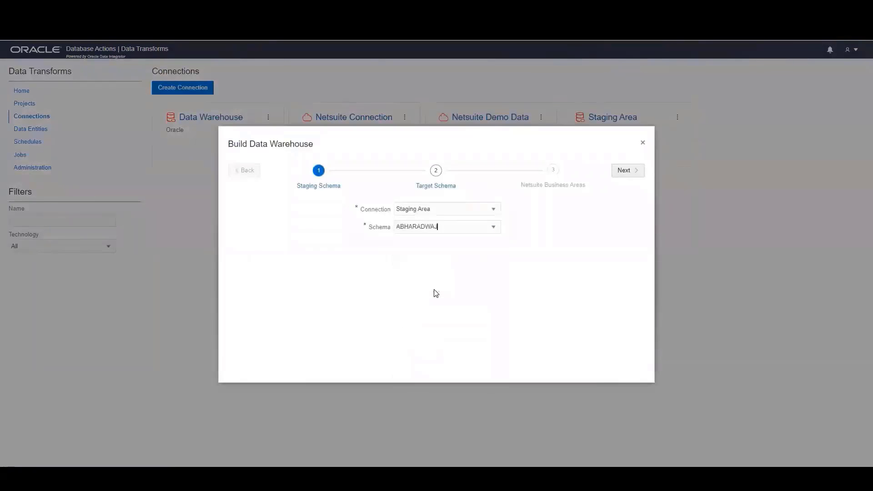
click(624, 171)
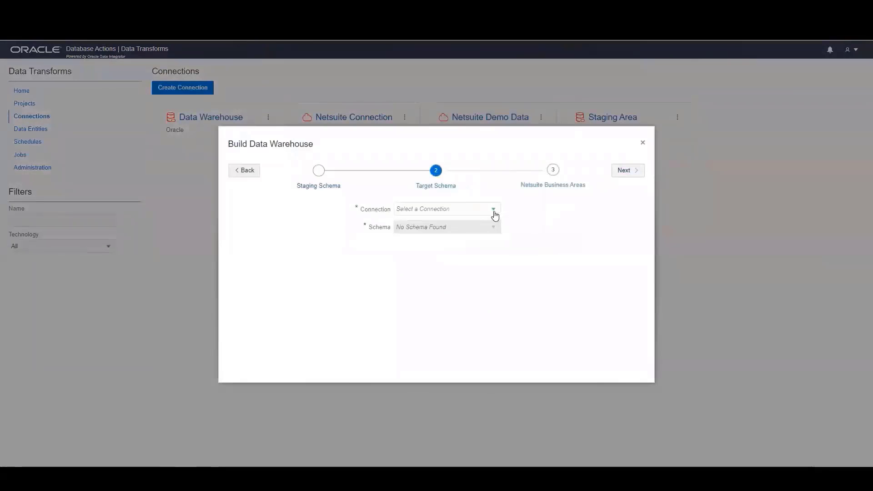
Step: Set the target connection to Data Warehouse, choose one of its schemas, and continue to the NetSuite business areas
click(493, 210)
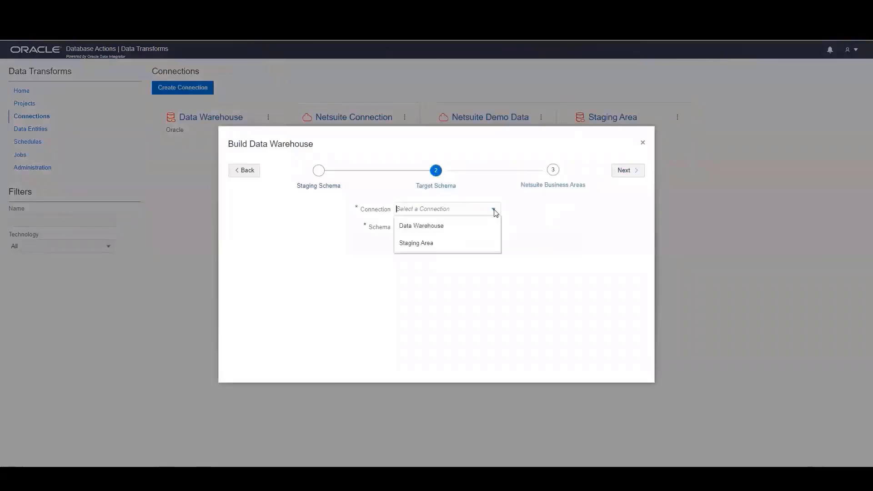
click(438, 227)
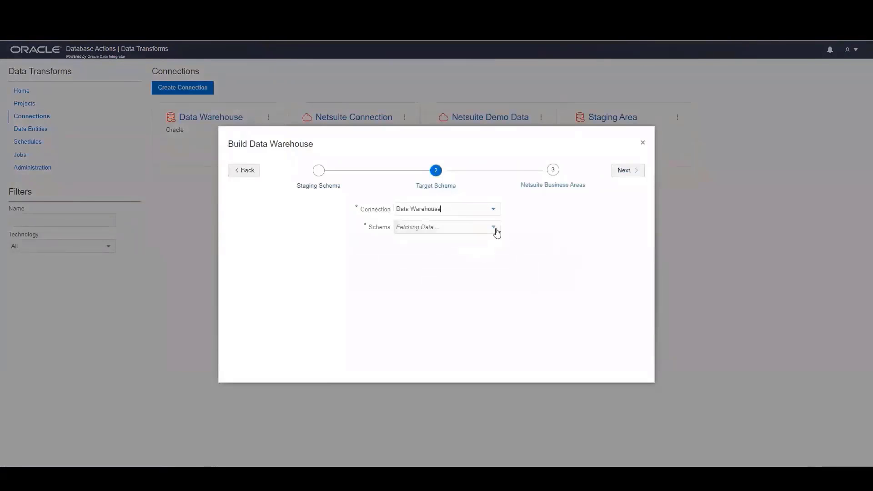
click(495, 230)
click(440, 291)
click(626, 171)
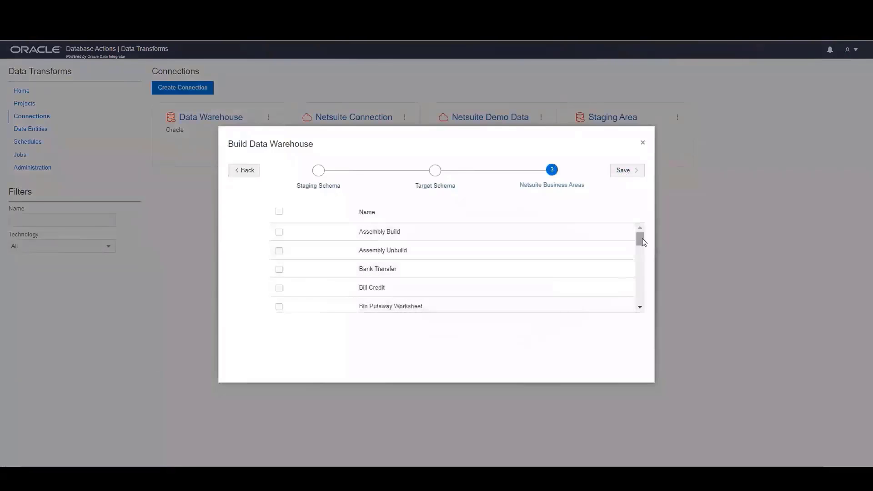
Step: Select the Assembly Build, Bank Transfer, Bill Credit and Bin Putaway Worksheet business areas for the data warehouse
mouse_move(641, 238)
mouse_down()
mouse_move(639, 259)
mouse_move(636, 233)
mouse_up()
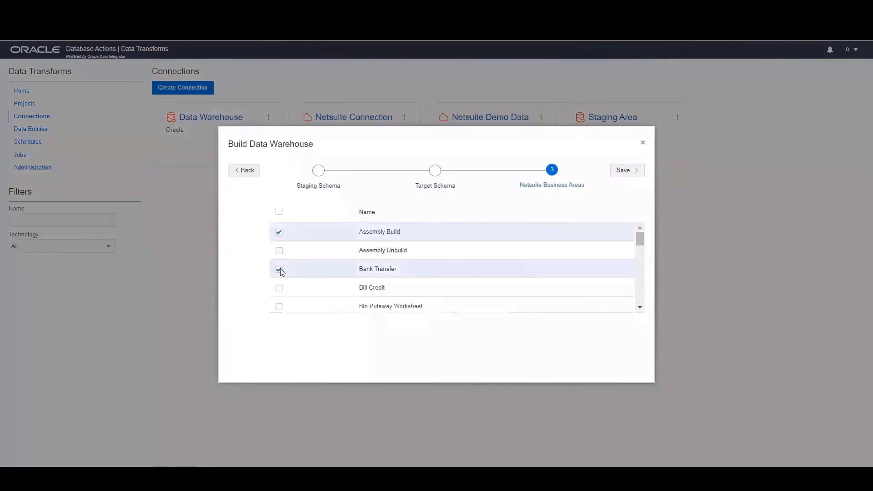
click(279, 287)
click(279, 306)
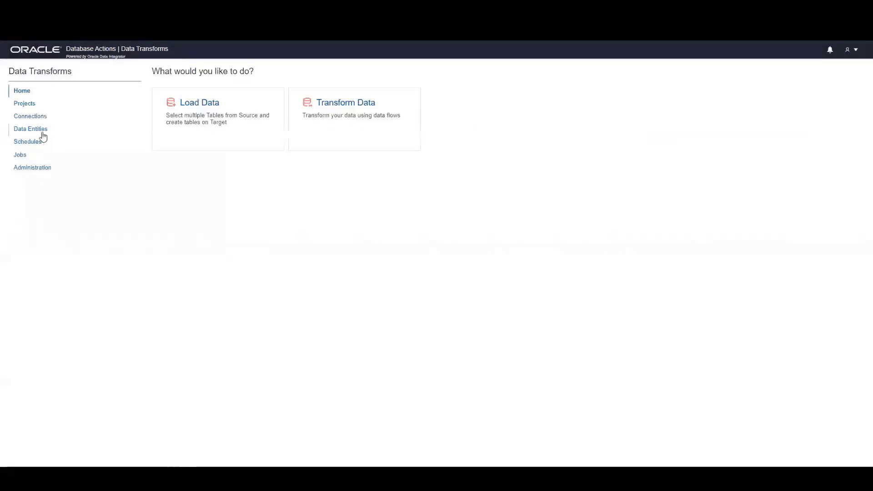
Step: List the data entities of the Netsuite Demo Data connection and examine the column definitions of the account table
click(33, 132)
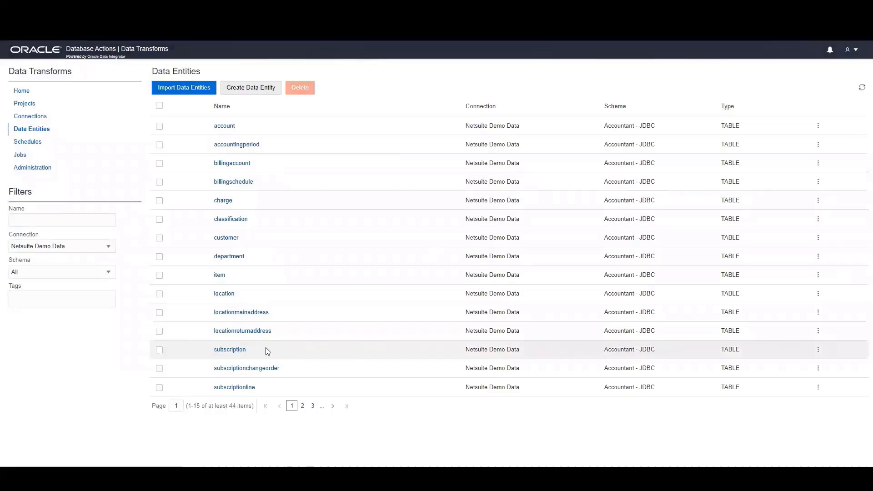
click(225, 127)
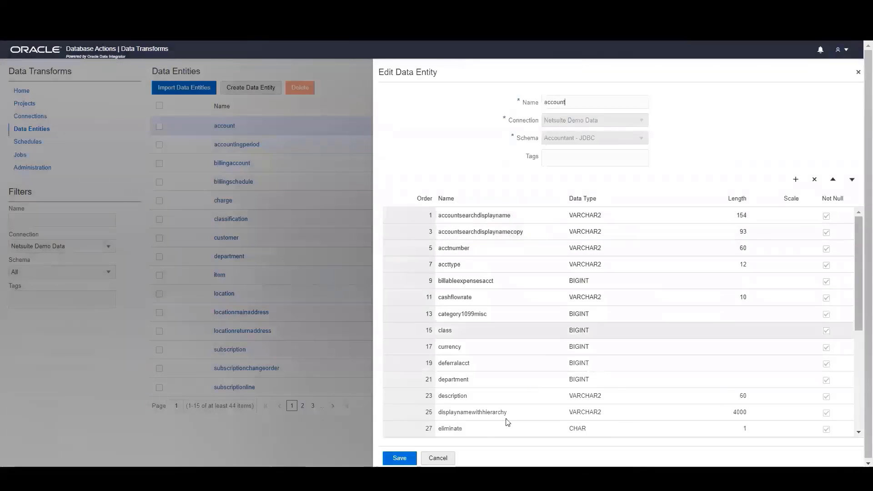
click(451, 457)
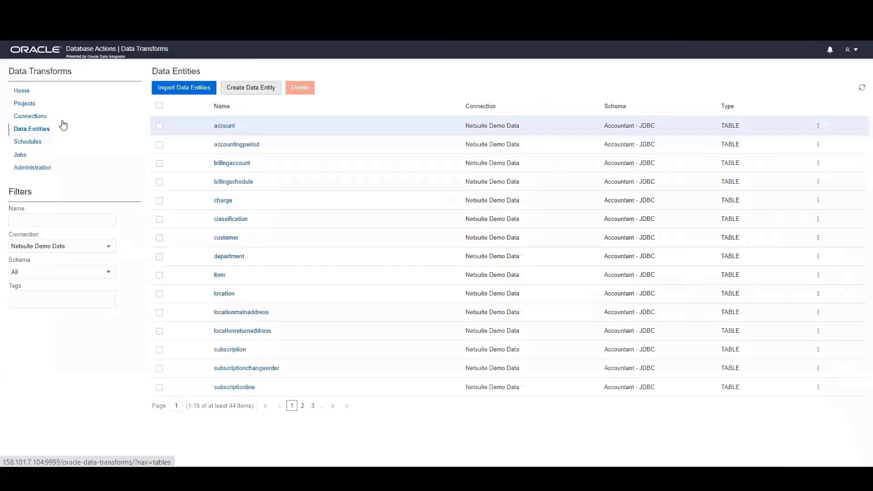
Step: In the Netsuite Demo Data Project, filter data flows by "pur" and folder 2. Extract Transaction Primary Keys, and view Extract_PK_TransactionLine_PurchOrd
click(25, 103)
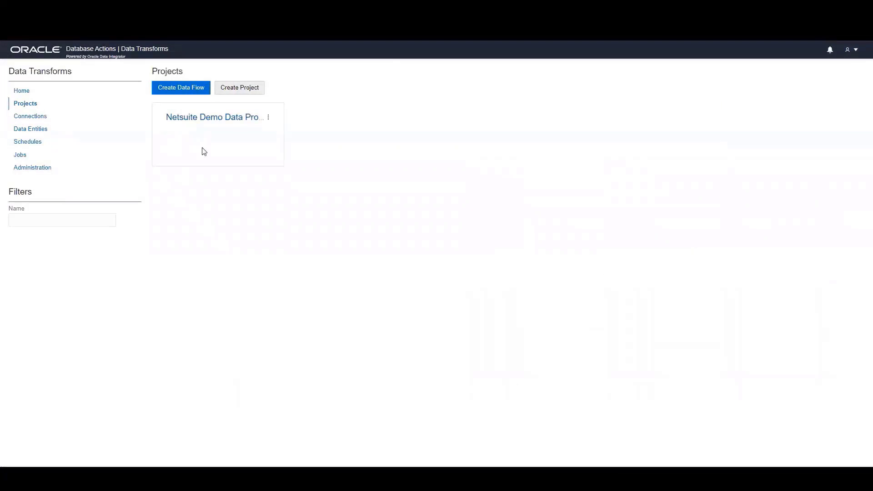
click(251, 119)
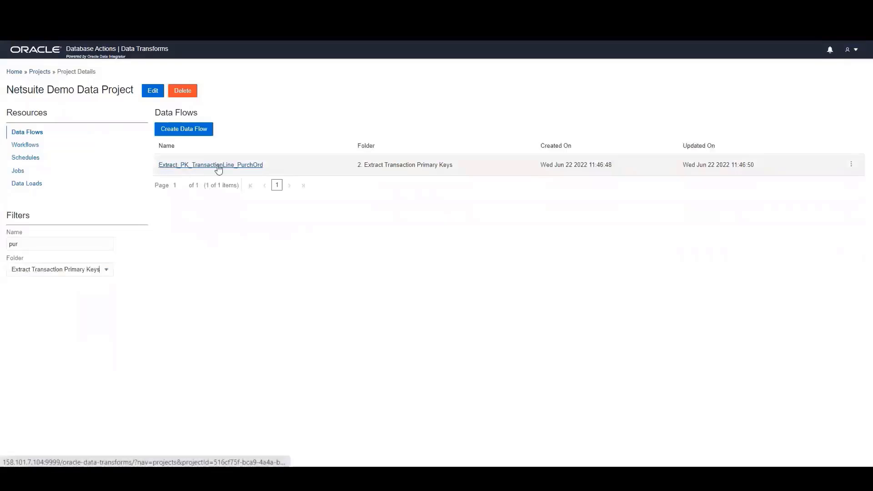
click(218, 165)
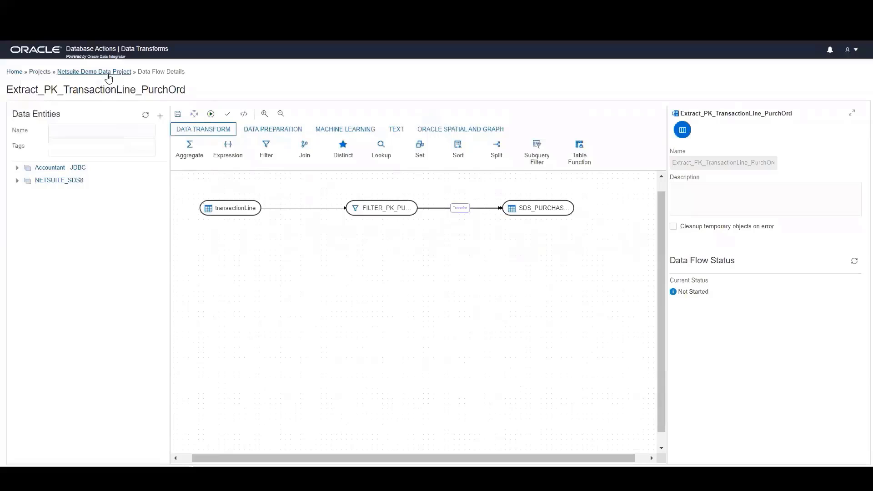
click(107, 72)
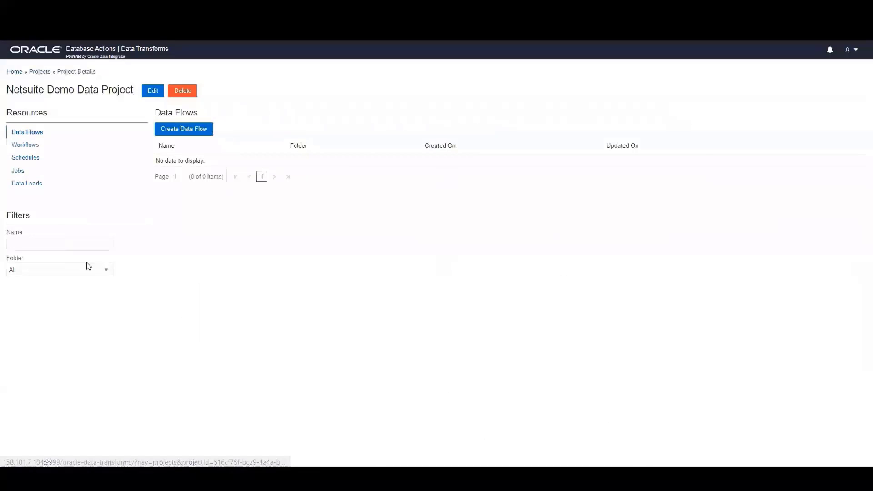
Step: Filter the project's data flows to the folder 3. Load SDS to Warehouse and open Load_DW_PURCHASEORDER_F
click(107, 272)
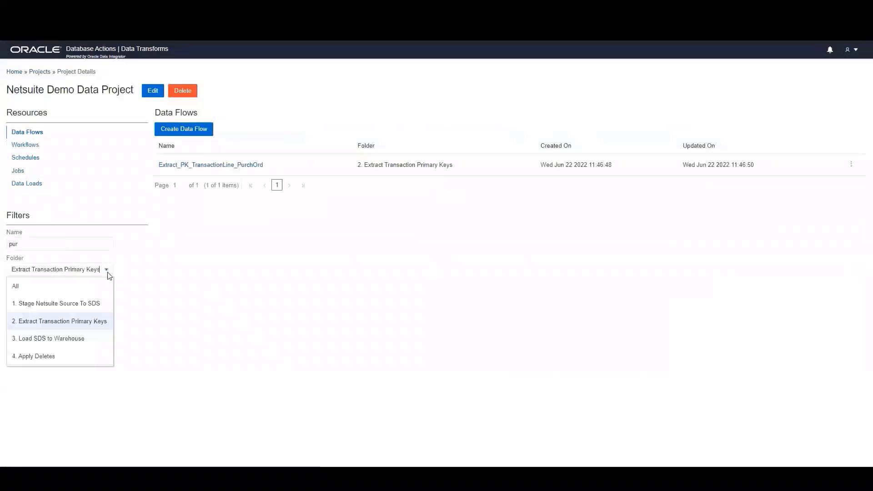
click(40, 339)
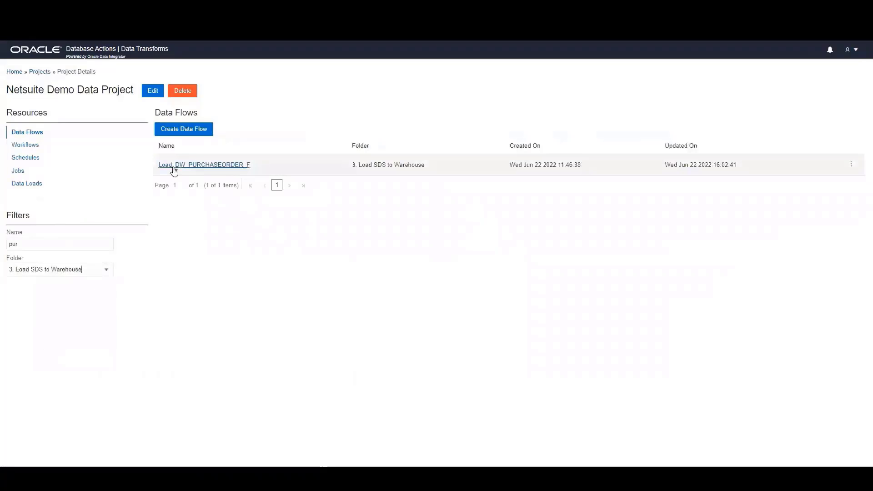
click(227, 167)
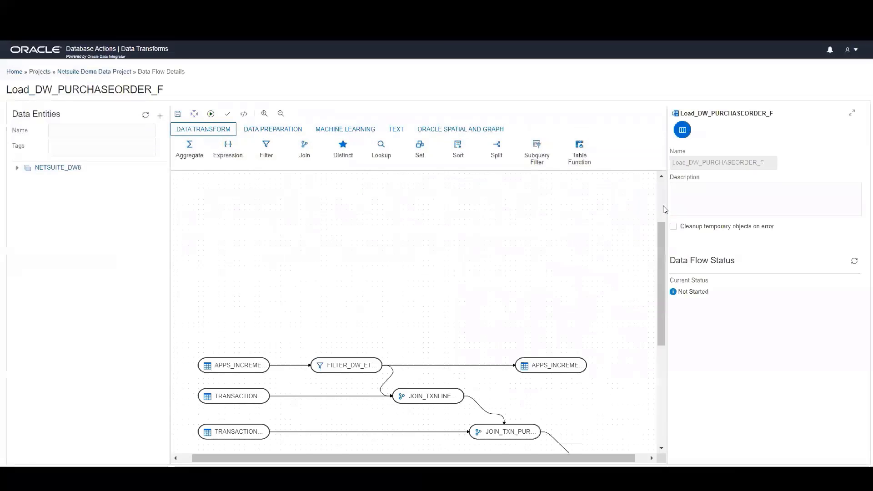
Step: Inspect the TRANSACTION_PURCHORD and TXNACCOUNTINGLINE_PURCHORD sources and the DW_PURCHASEORDER_F target in the data flow, and return to the project
drag(665, 209, 662, 293)
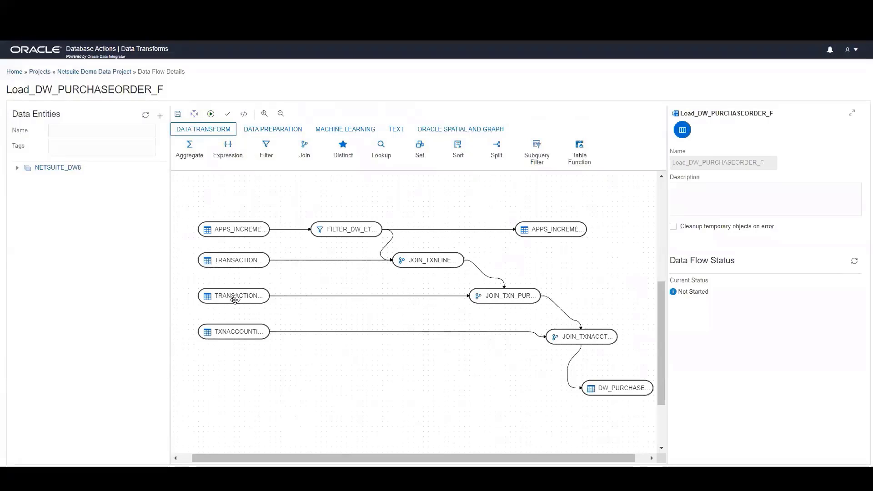
click(221, 298)
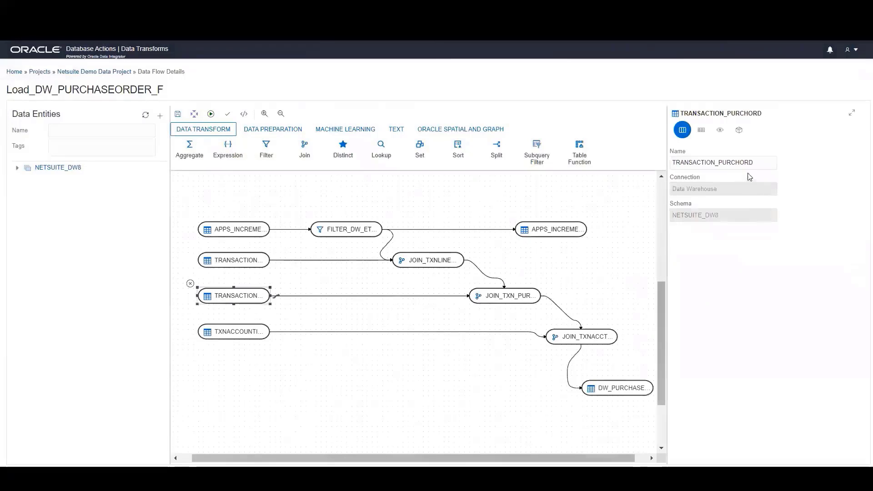
click(250, 330)
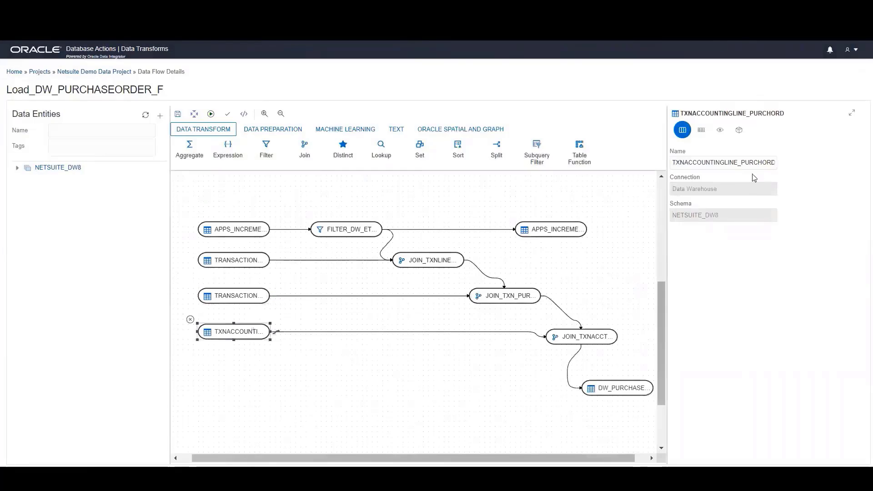
click(612, 387)
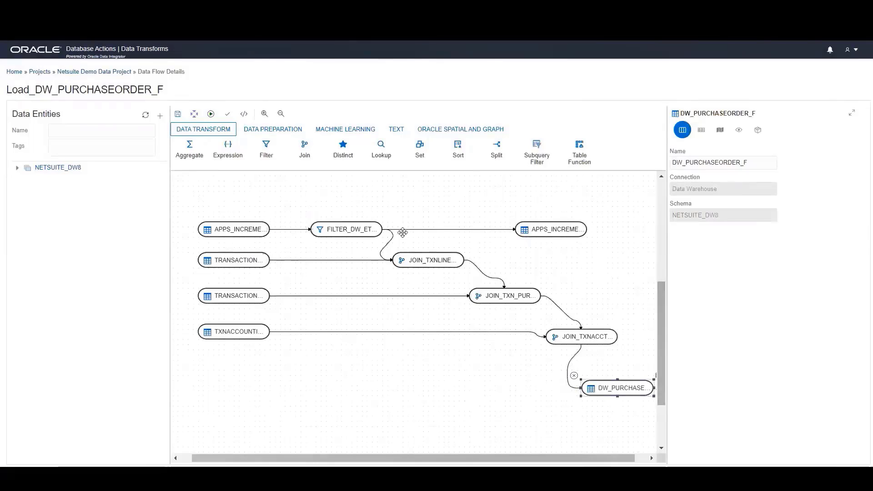
click(92, 72)
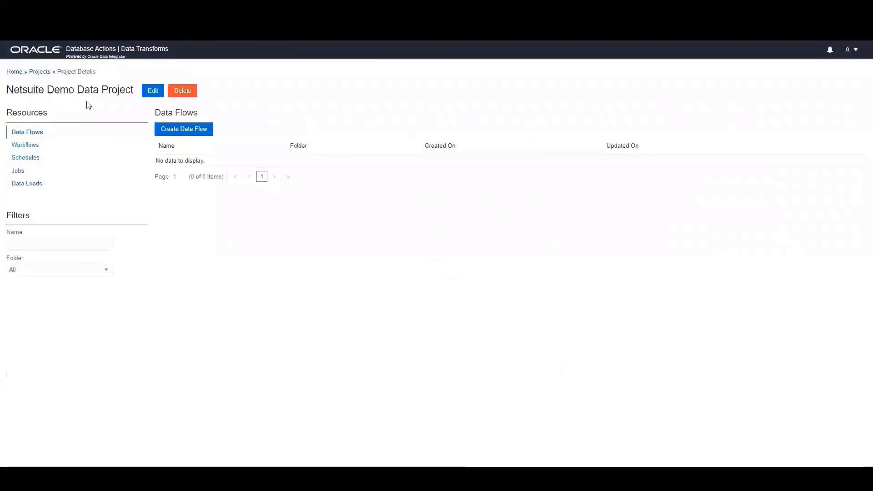
Step: Filter the project's data flows to the folder 4. Apply Deletes, and review the Apply_Deletes_Purchase_Order flow from its sources to its target
click(105, 272)
click(45, 358)
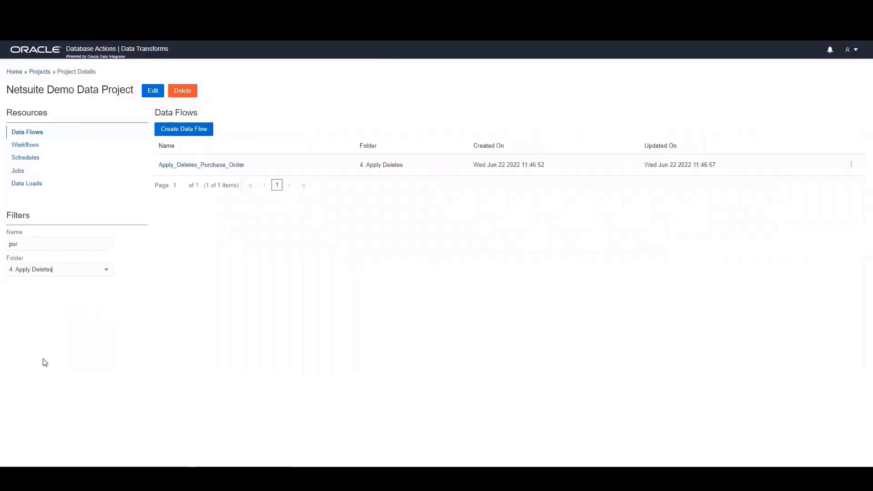
click(219, 166)
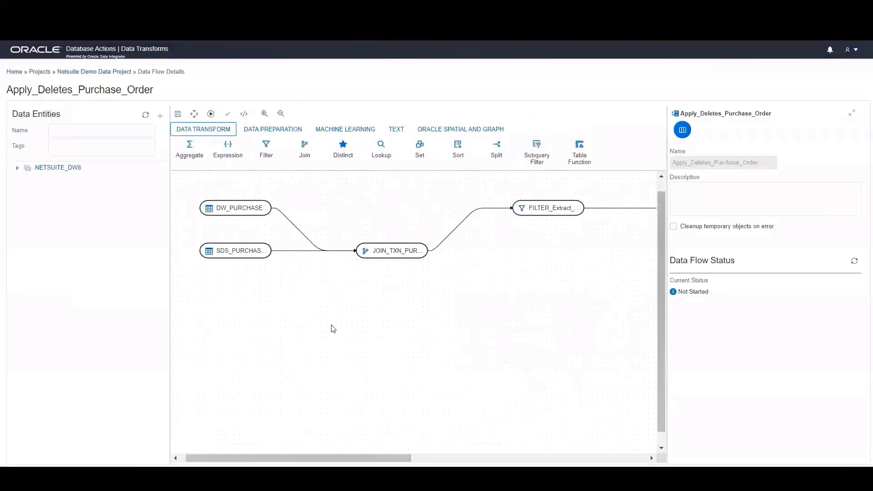
scroll(364, 448, right, 5)
scroll(364, 448, left, 5)
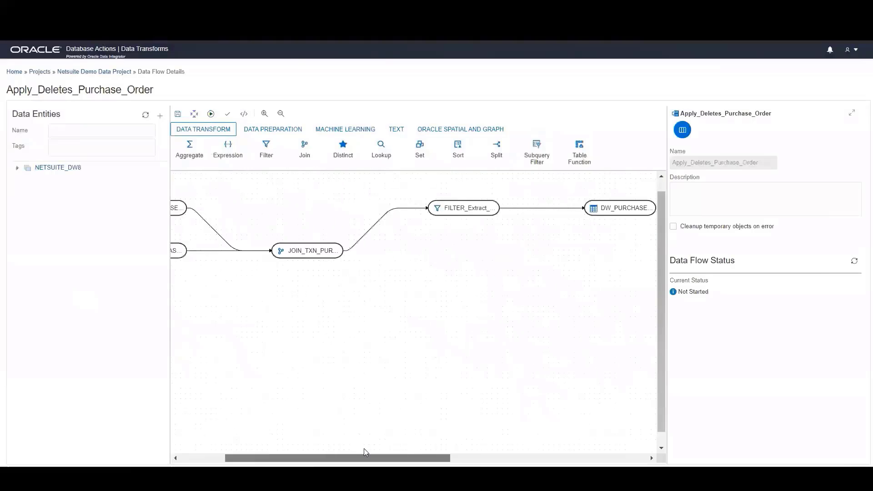
click(102, 73)
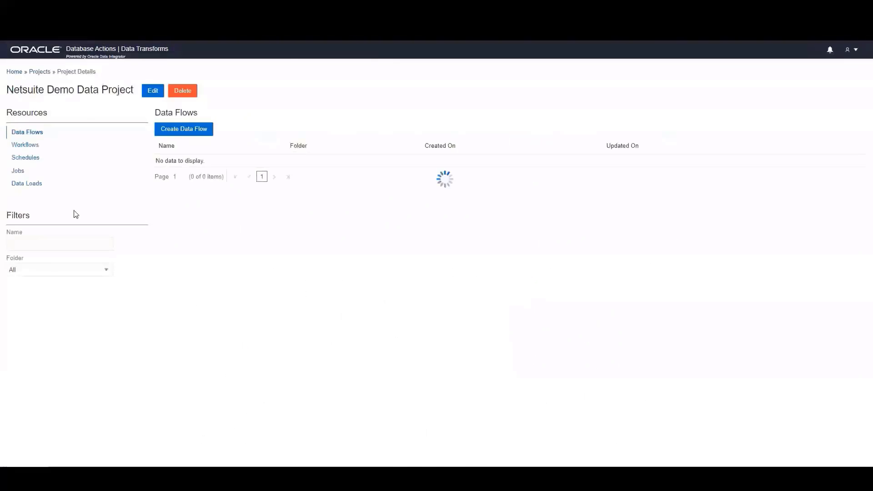
Step: Open Workflow5 All Workflows from the folder 5. All Workflows and inspect the properties of its four linked workflows
click(26, 145)
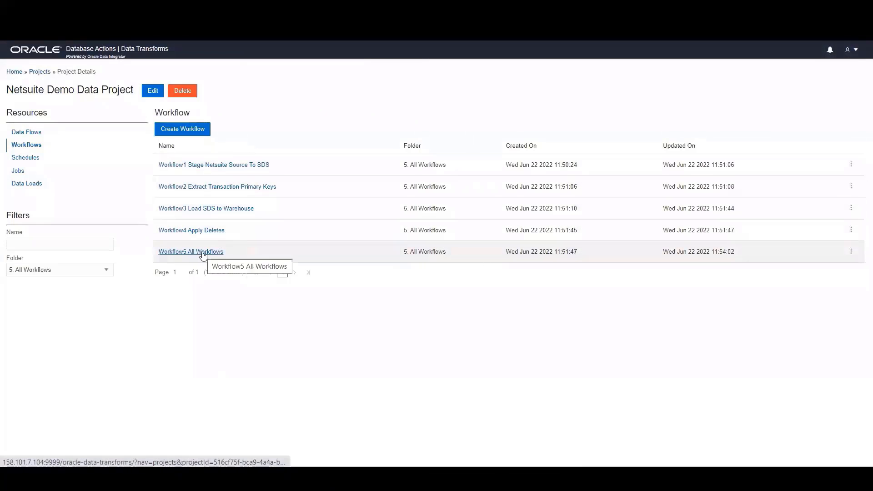
click(185, 253)
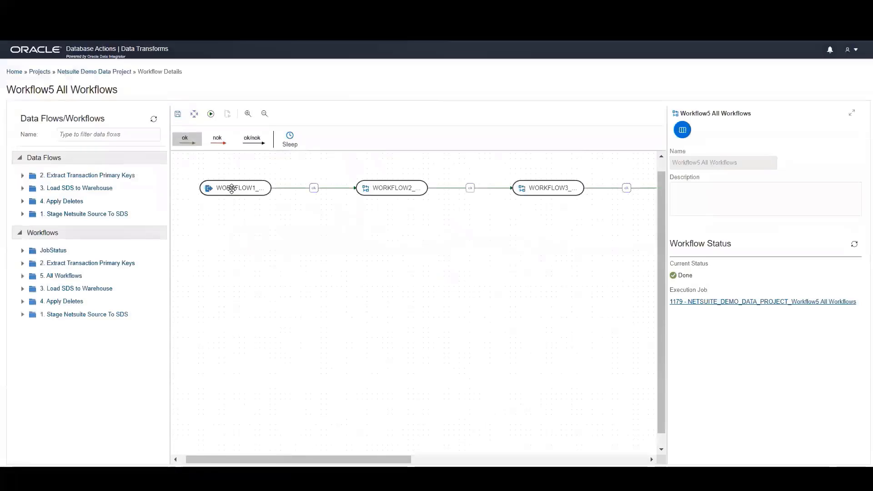
click(232, 187)
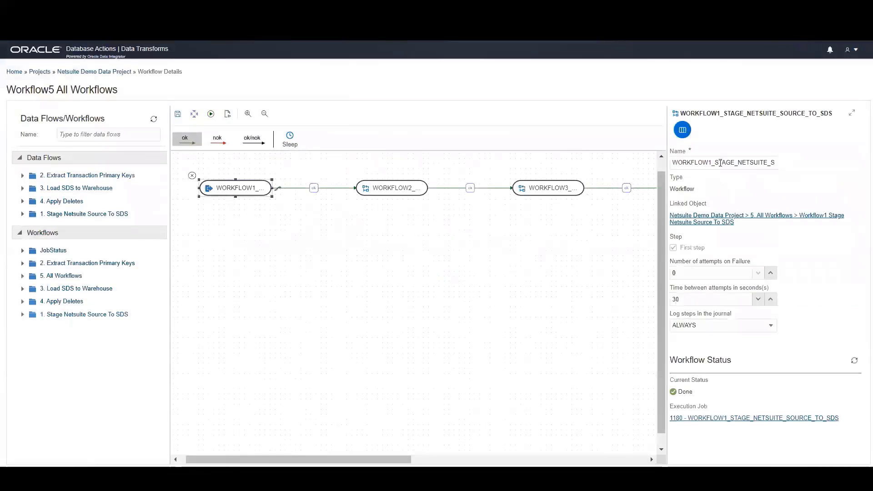
click(390, 187)
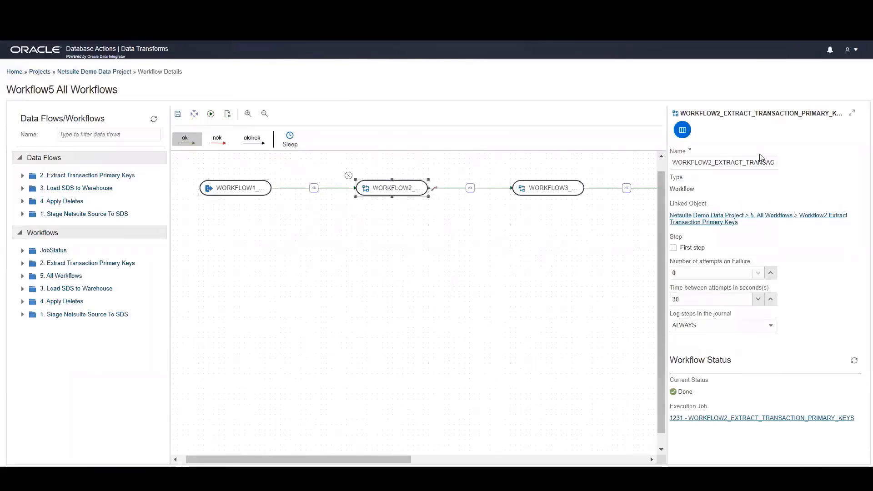
click(550, 188)
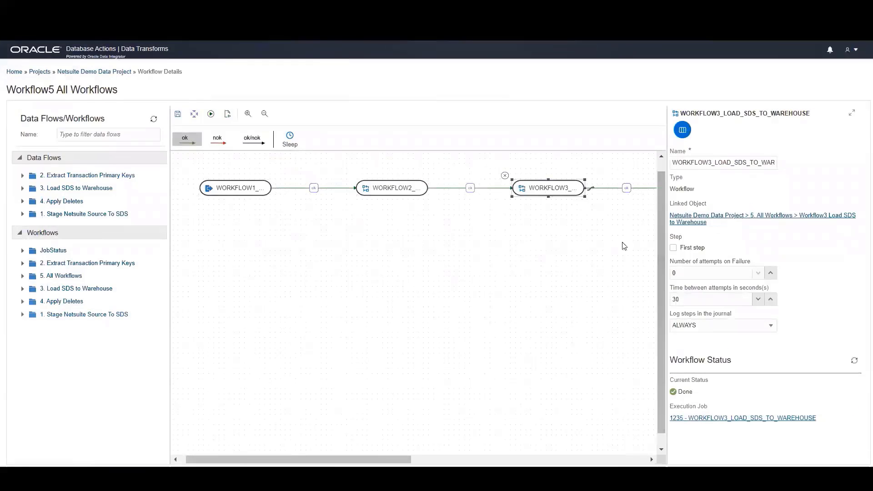
scroll(423, 450, right, 3)
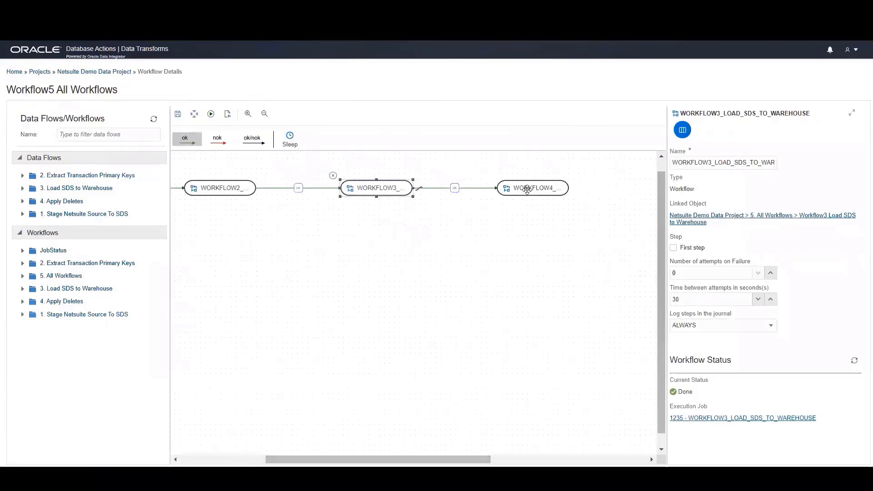
click(511, 188)
scroll(501, 454, left, 3)
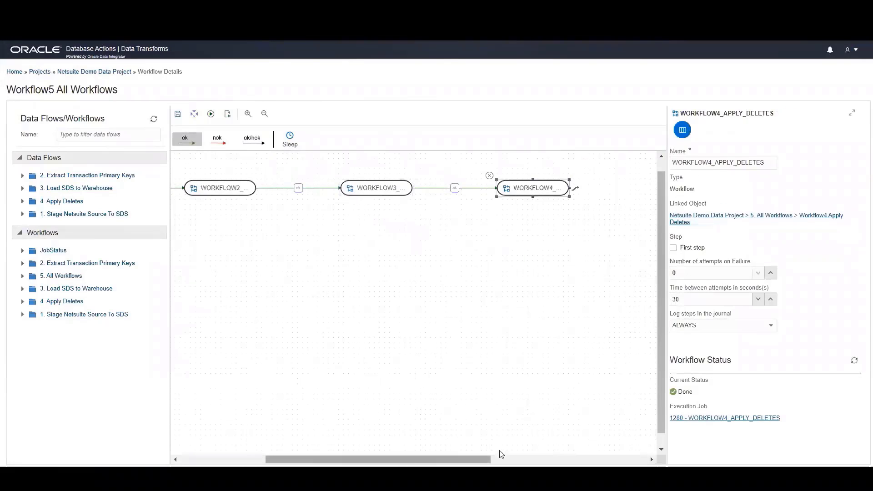
click(290, 276)
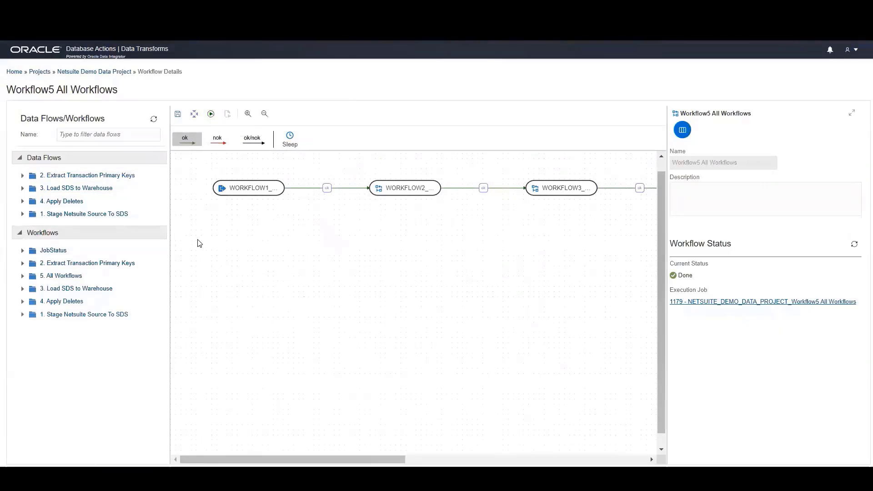
Step: Start a new schedule from the Data Transforms home and name it Nightly_load_schedule
click(15, 72)
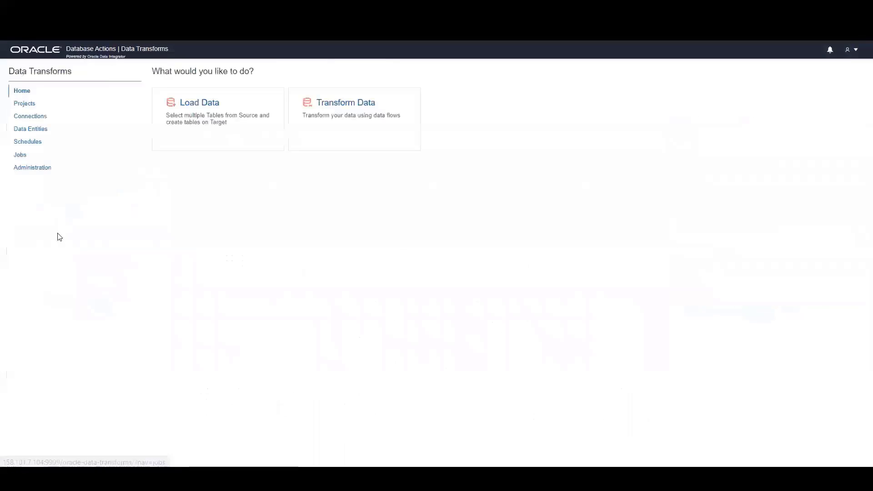
click(26, 143)
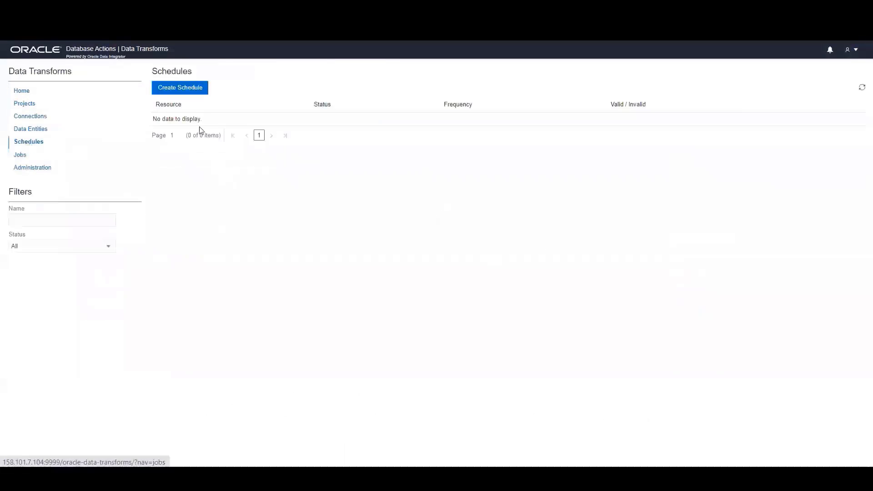
click(189, 91)
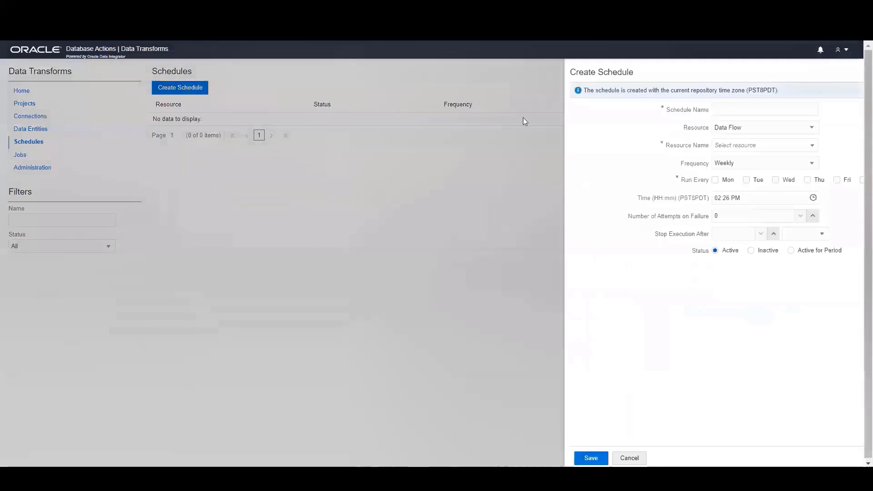
click(622, 111)
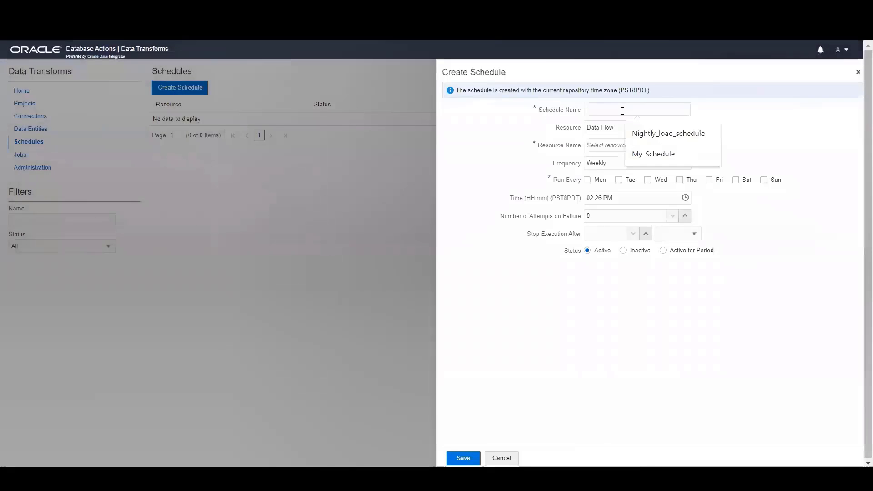
click(657, 140)
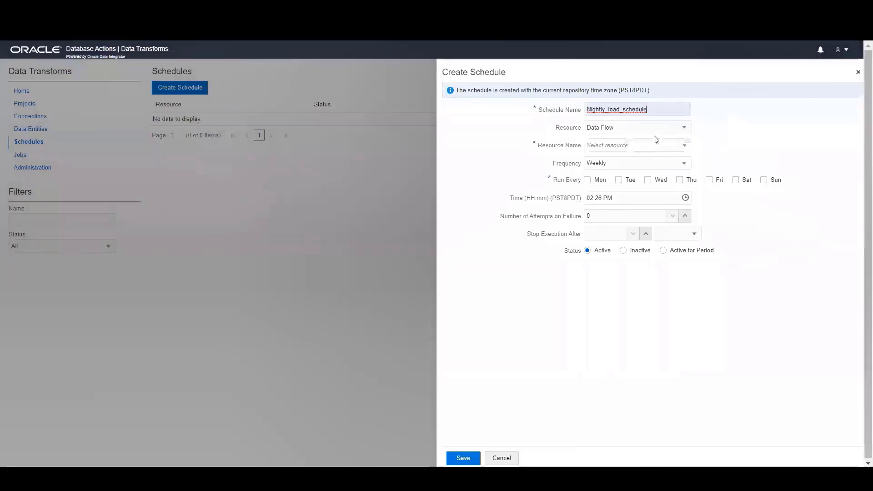
Step: Set the schedule's resource type to Workflow and choose Workflow5 All Workflows as the resource
click(684, 131)
click(610, 161)
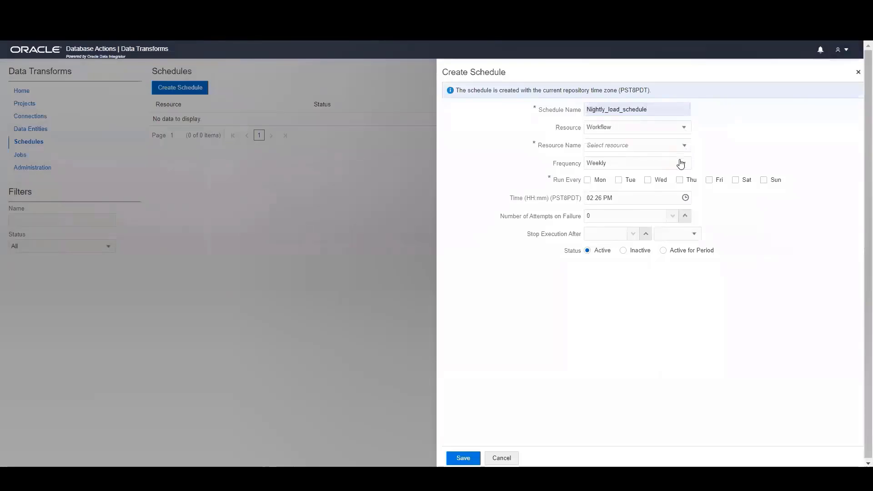
click(684, 145)
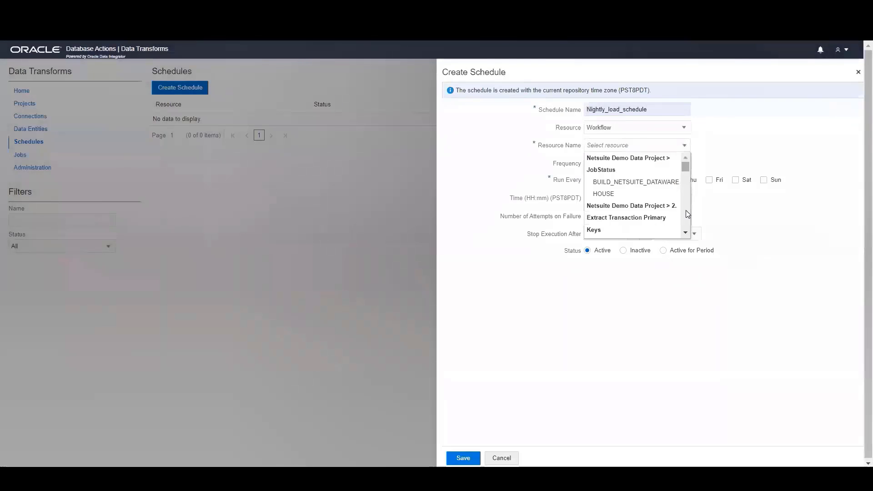
scroll(687, 213, down, 5)
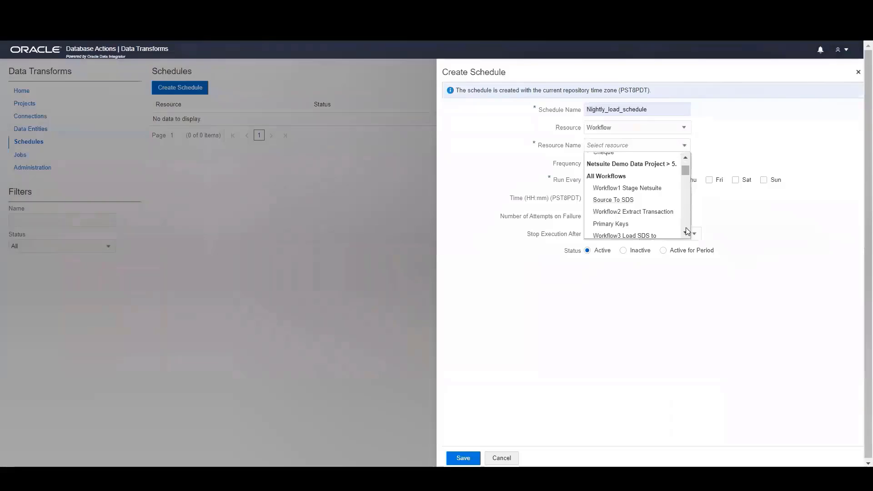
scroll(687, 231, down, 5)
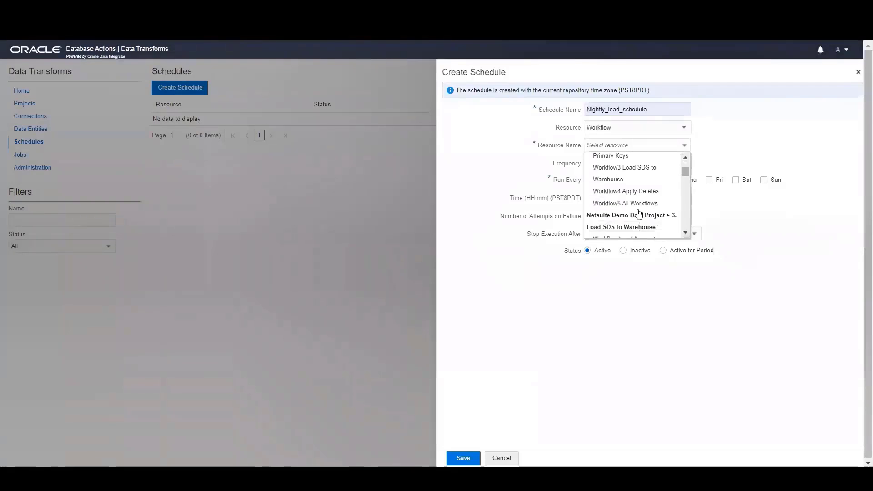
click(620, 203)
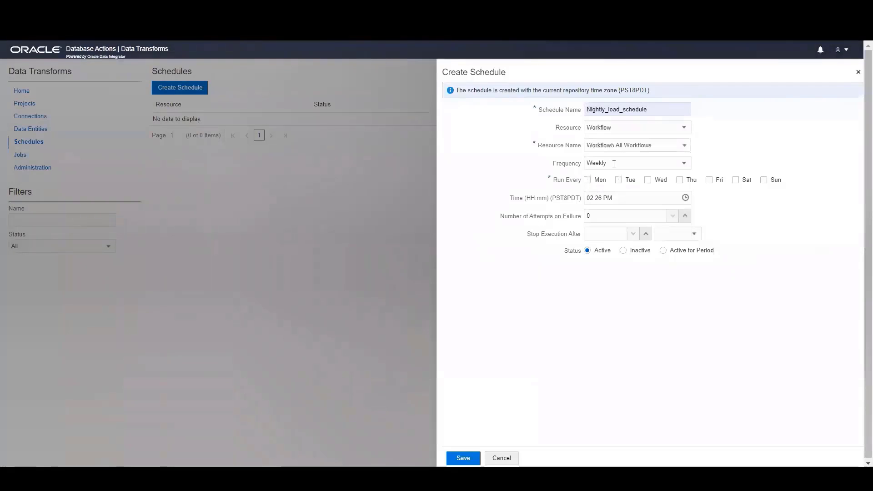
Step: Set the schedule to run daily at 02:00 AM and save it
click(683, 164)
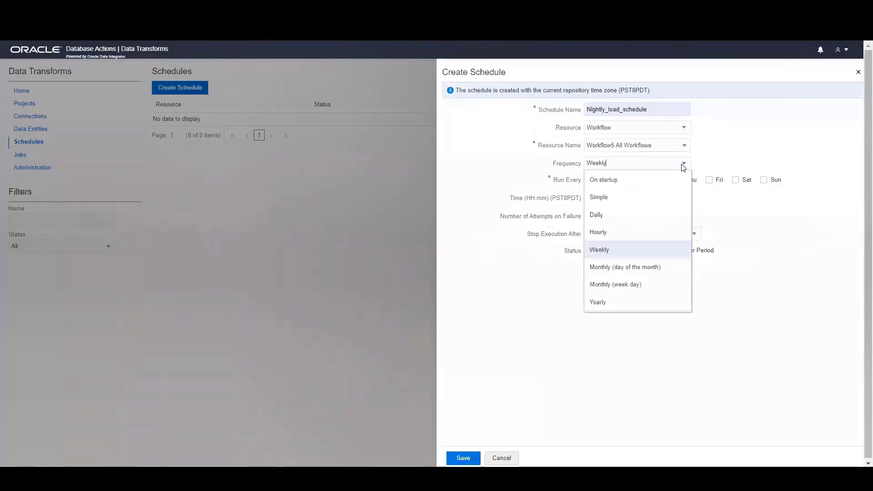
click(597, 215)
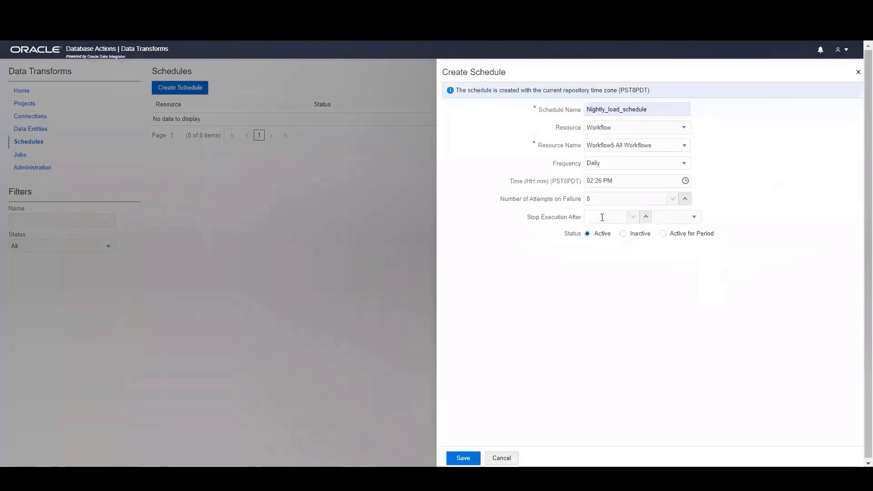
click(618, 181)
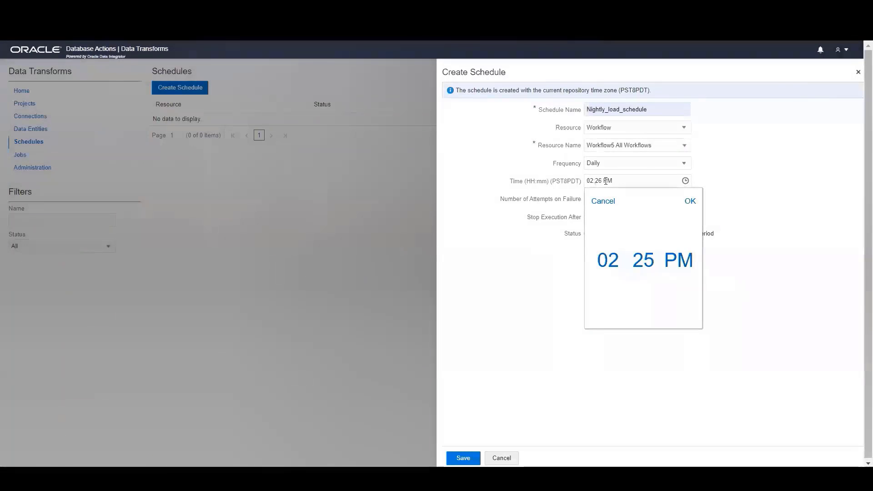
text(02:2)
key(BackSpace)
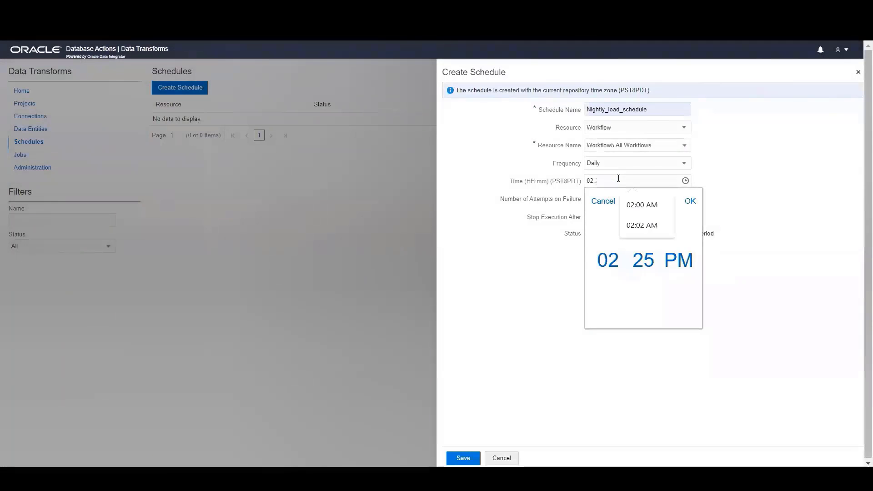
text(00 AM)
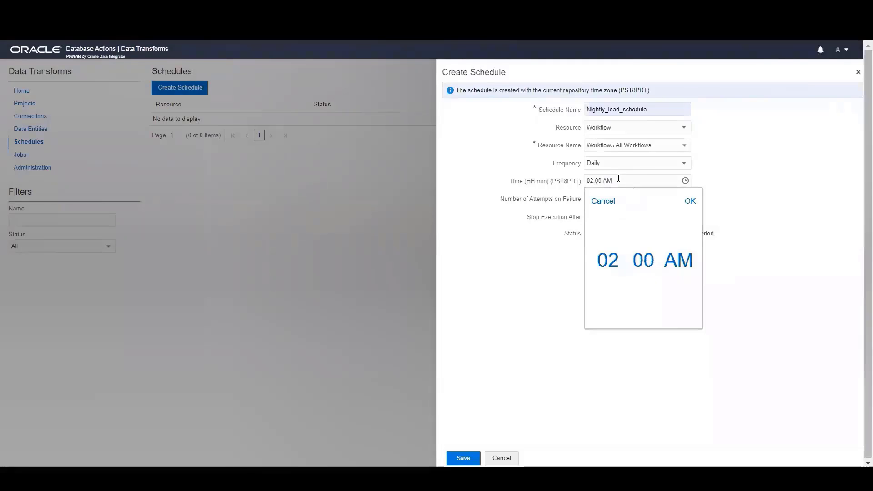
click(516, 306)
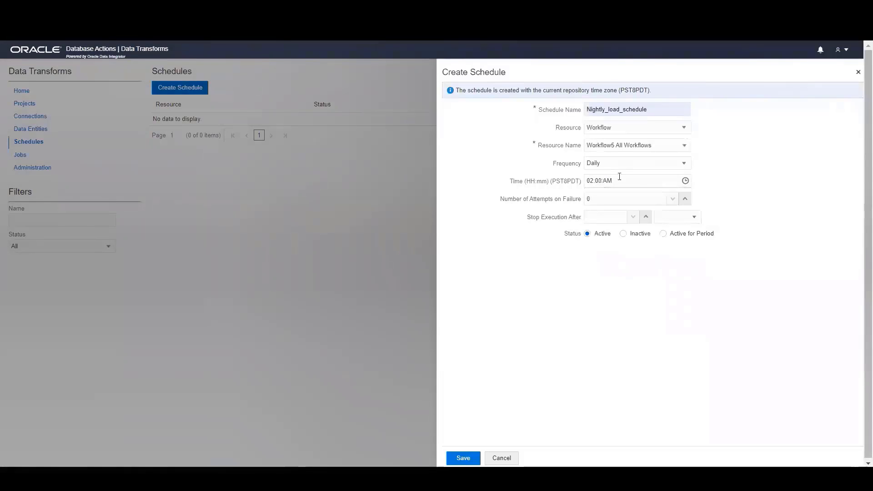
click(476, 448)
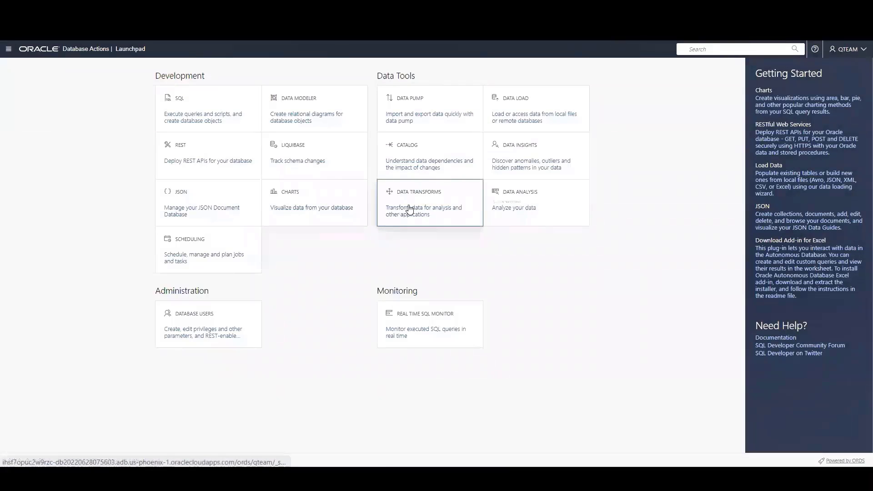
Step: In Database Actions Data Analysis, open New_Dashboard and switch its analytic view to DW_PURCHASEORDER_AV
mouse_move(409, 209)
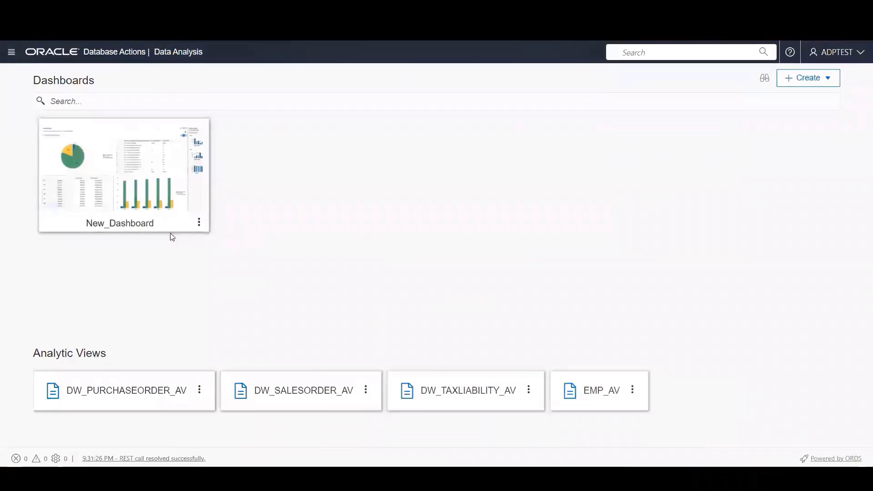
click(103, 209)
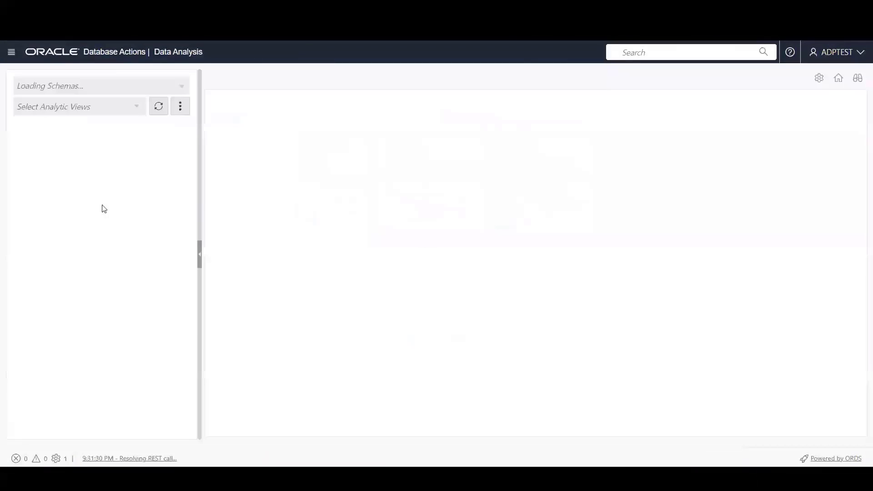
click(136, 107)
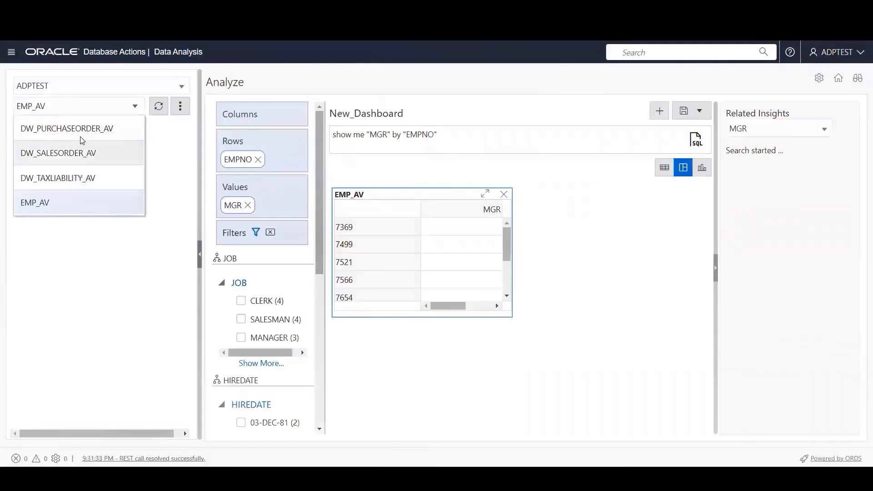
click(57, 131)
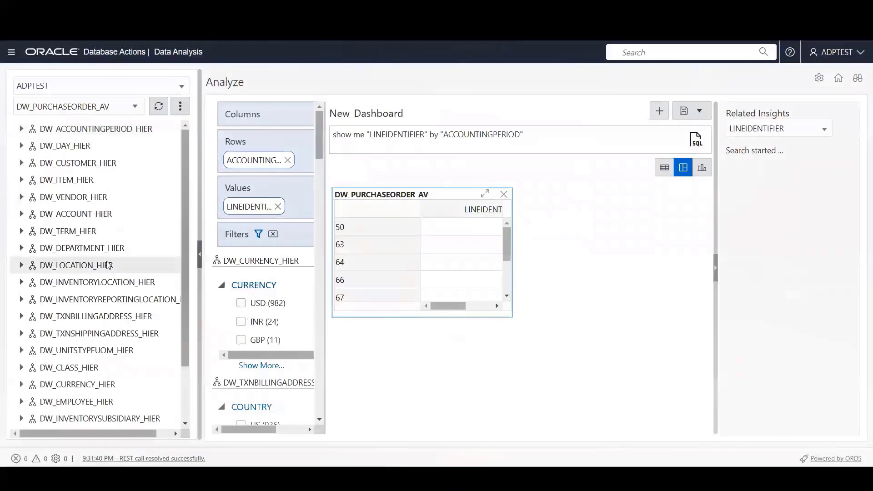
Step: Examine the levels of the DW_DAY_HIER hierarchy in the purchase order analytic view
click(21, 146)
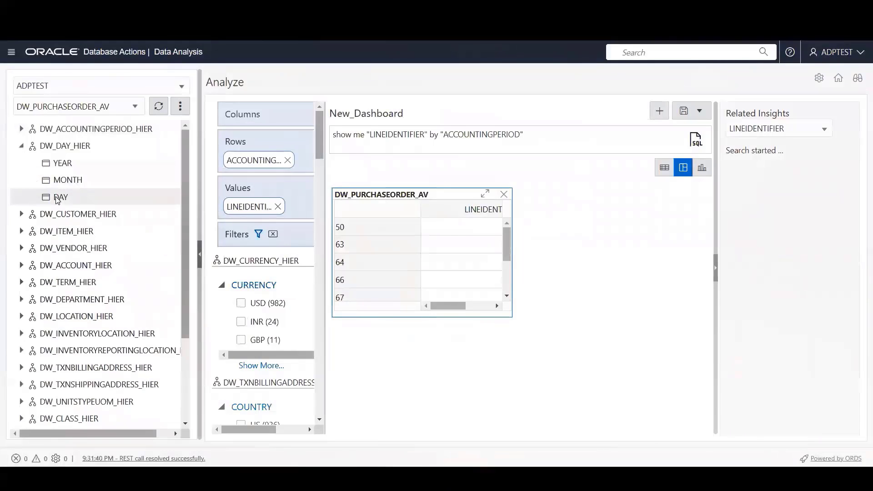
click(21, 146)
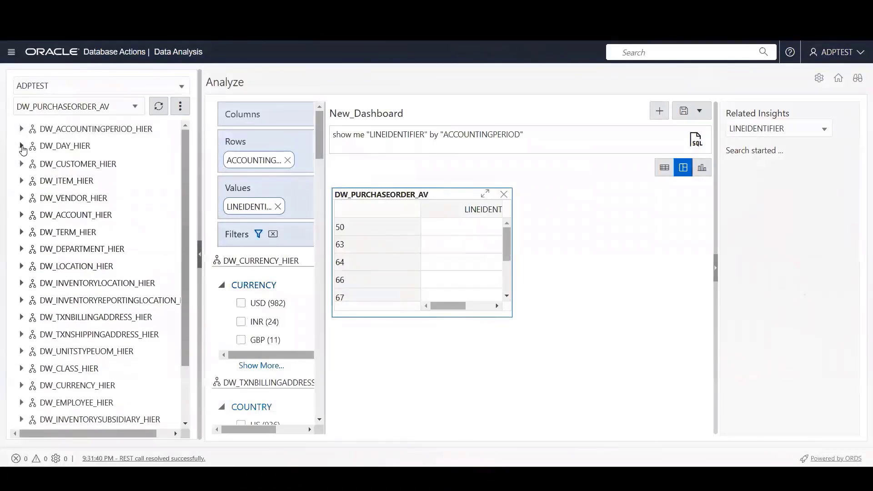
Step: Examine the levels of the DW_LOCATION_HIER hierarchy in the purchase order analytic view
click(22, 265)
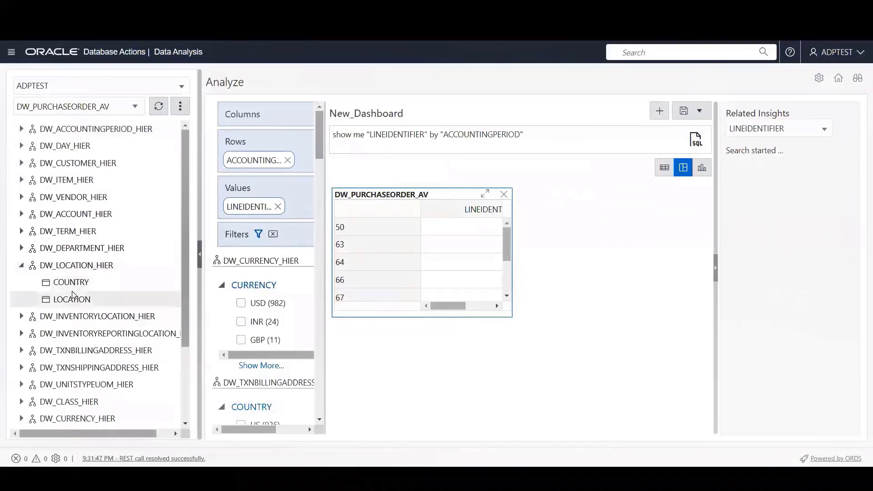
click(22, 268)
Step: Add the NETAMOUNT measure to the analysis columns and widen the DW_PURCHASEORDER_AV table across the dashboard
scroll(58, 410, down, 3)
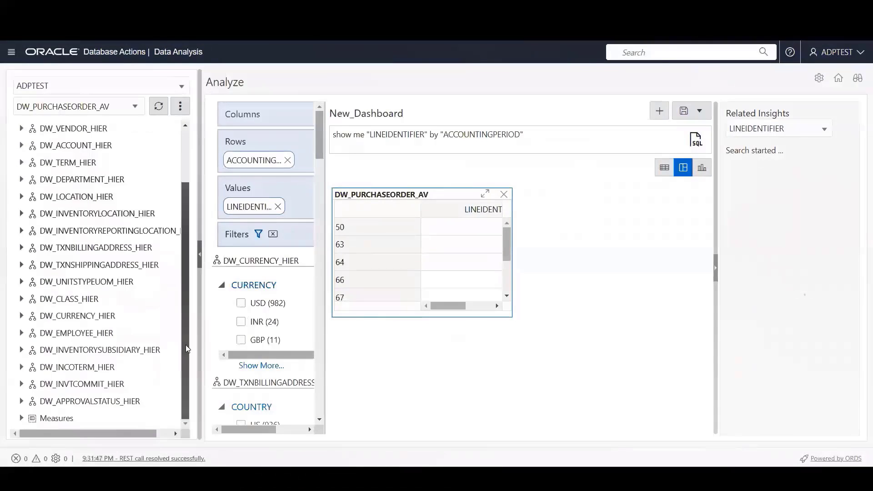
click(22, 418)
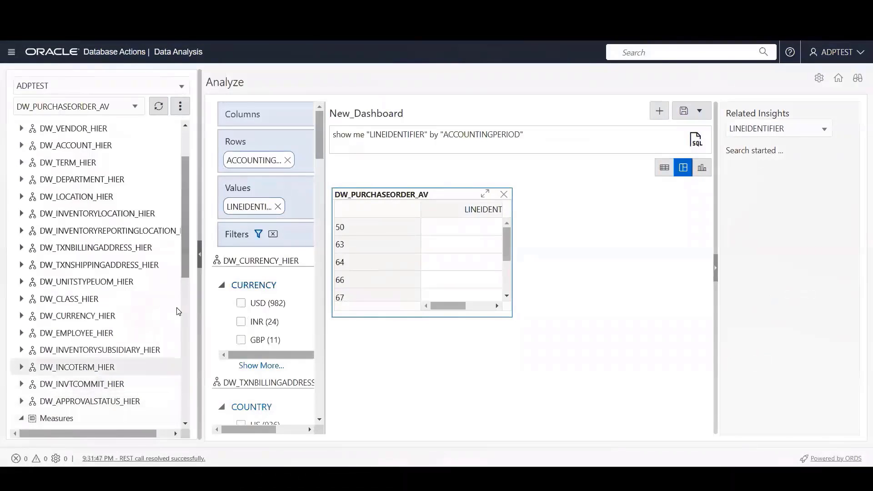
drag(183, 271, 181, 384)
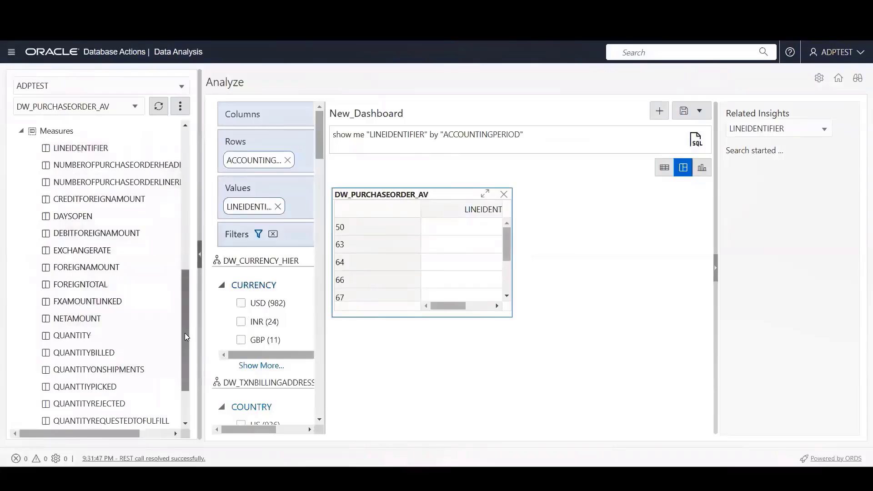
scroll(184, 332, up, 1)
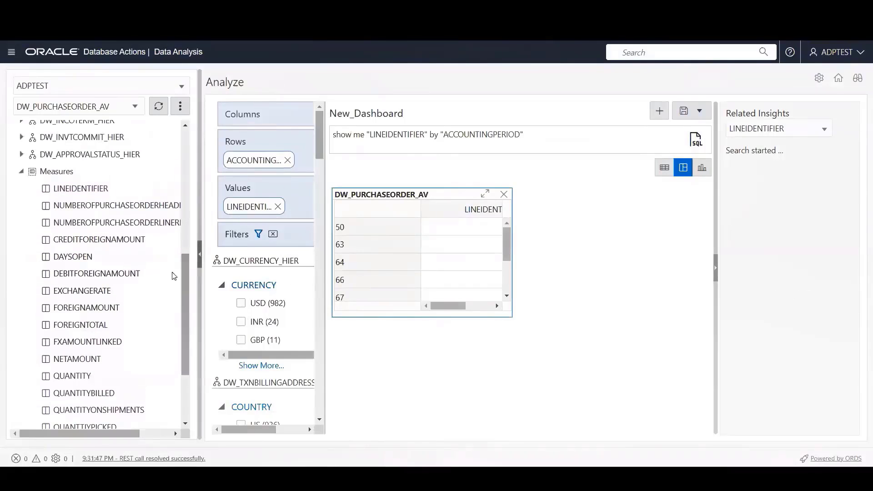
drag(182, 297, 185, 347)
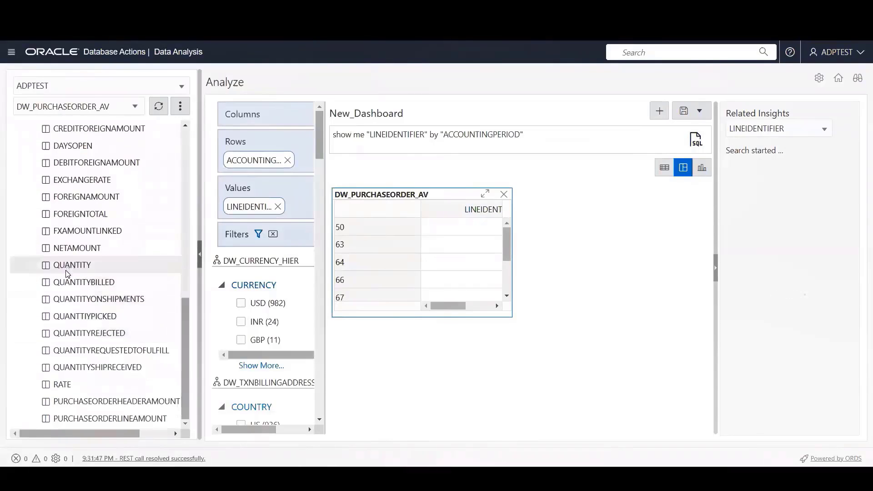
drag(125, 241, 257, 121)
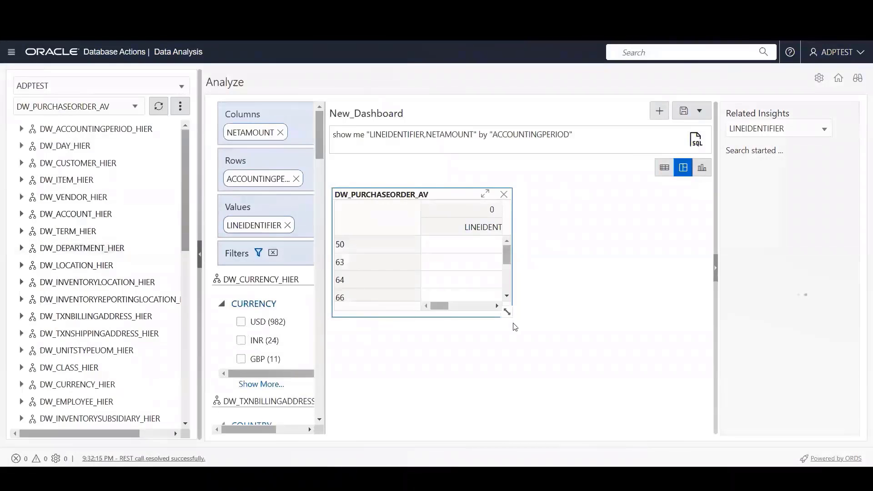
drag(510, 315, 696, 389)
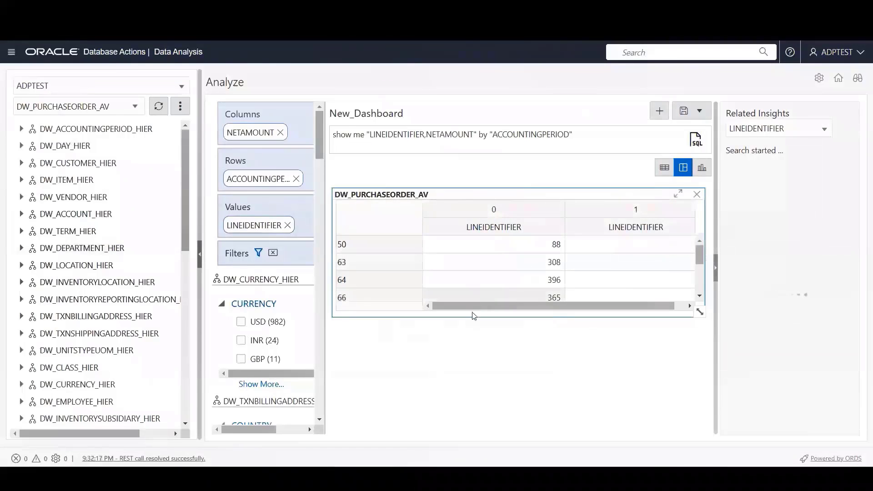